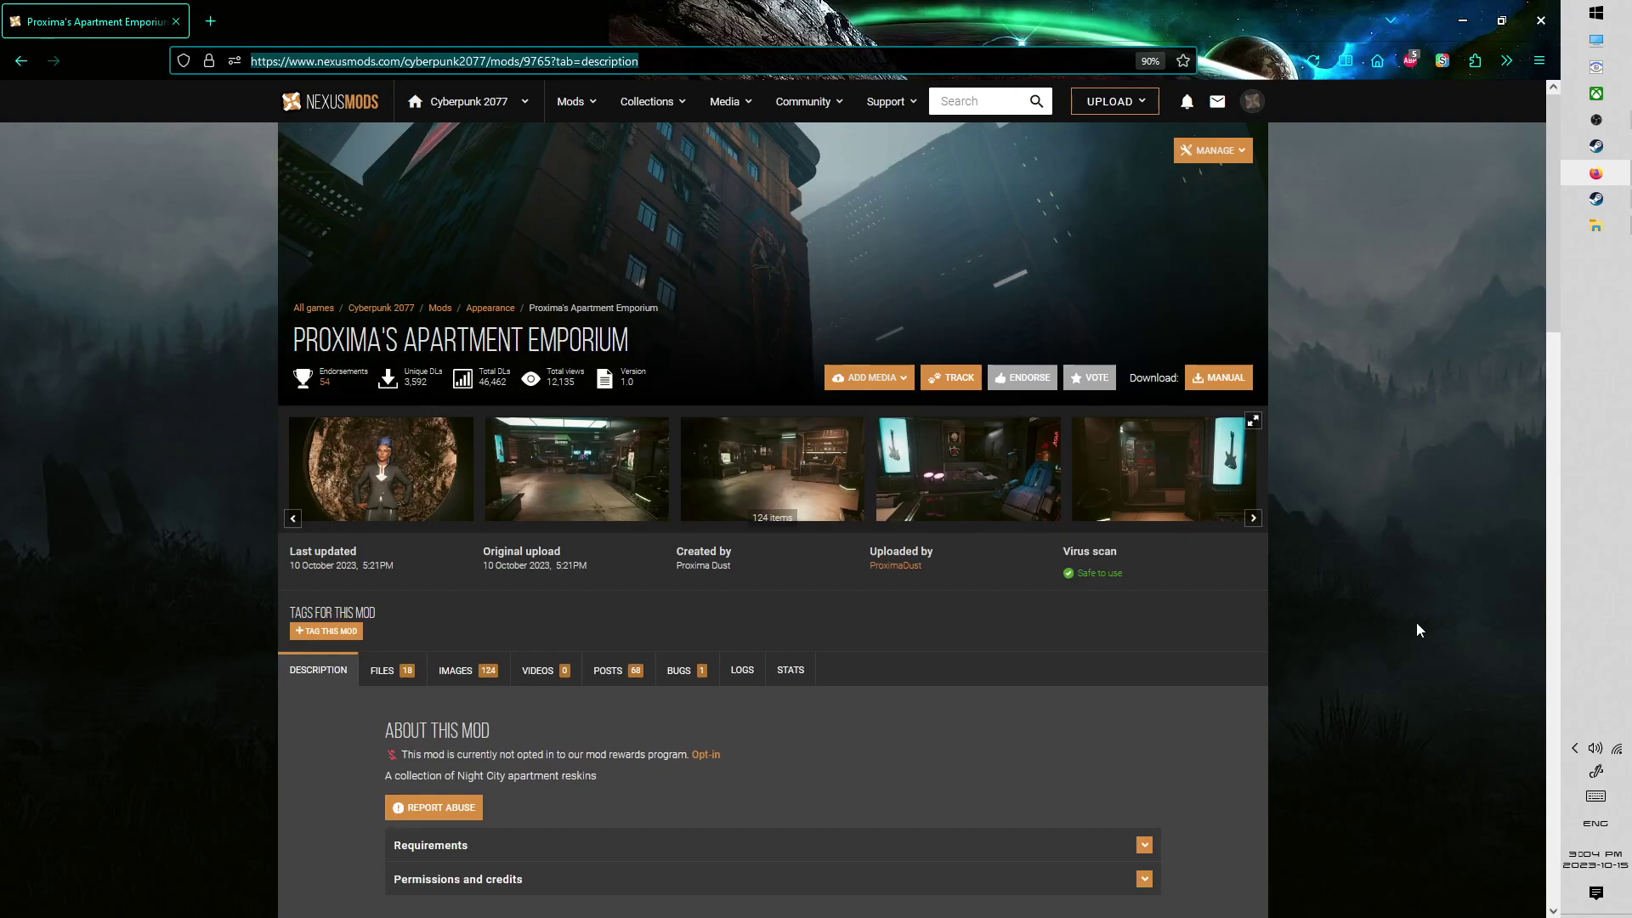
Read through the Proxima's Apartment Emporium description, scrolling down and back up.
left_click(1425, 523)
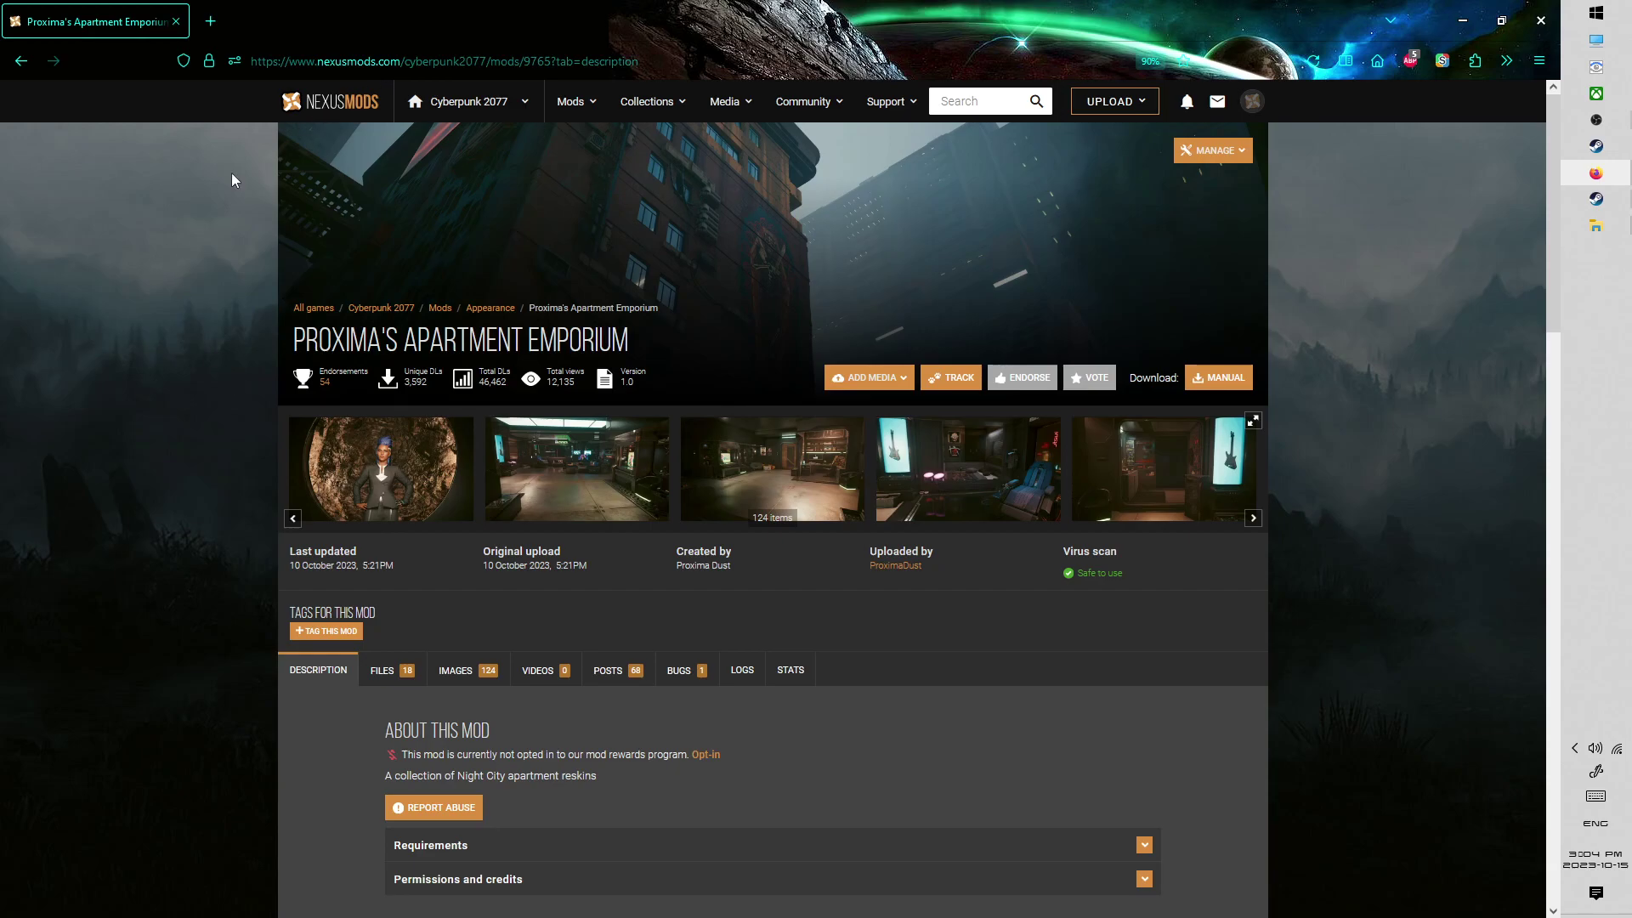
scroll(175, 573, "down", 10)
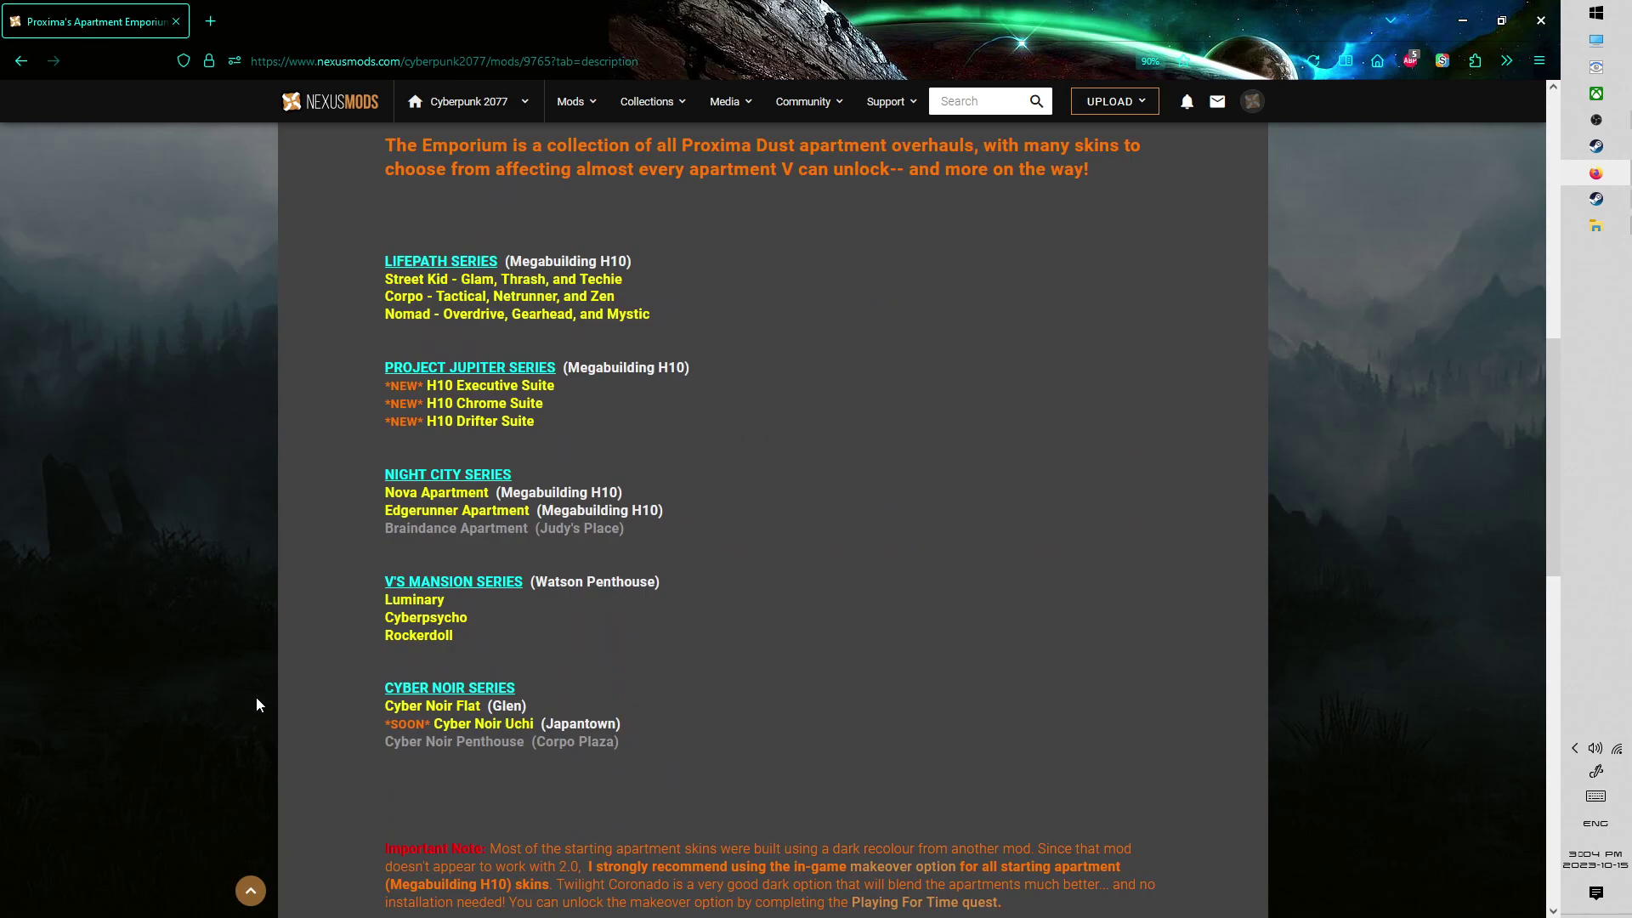
scroll(258, 690, "down", 2)
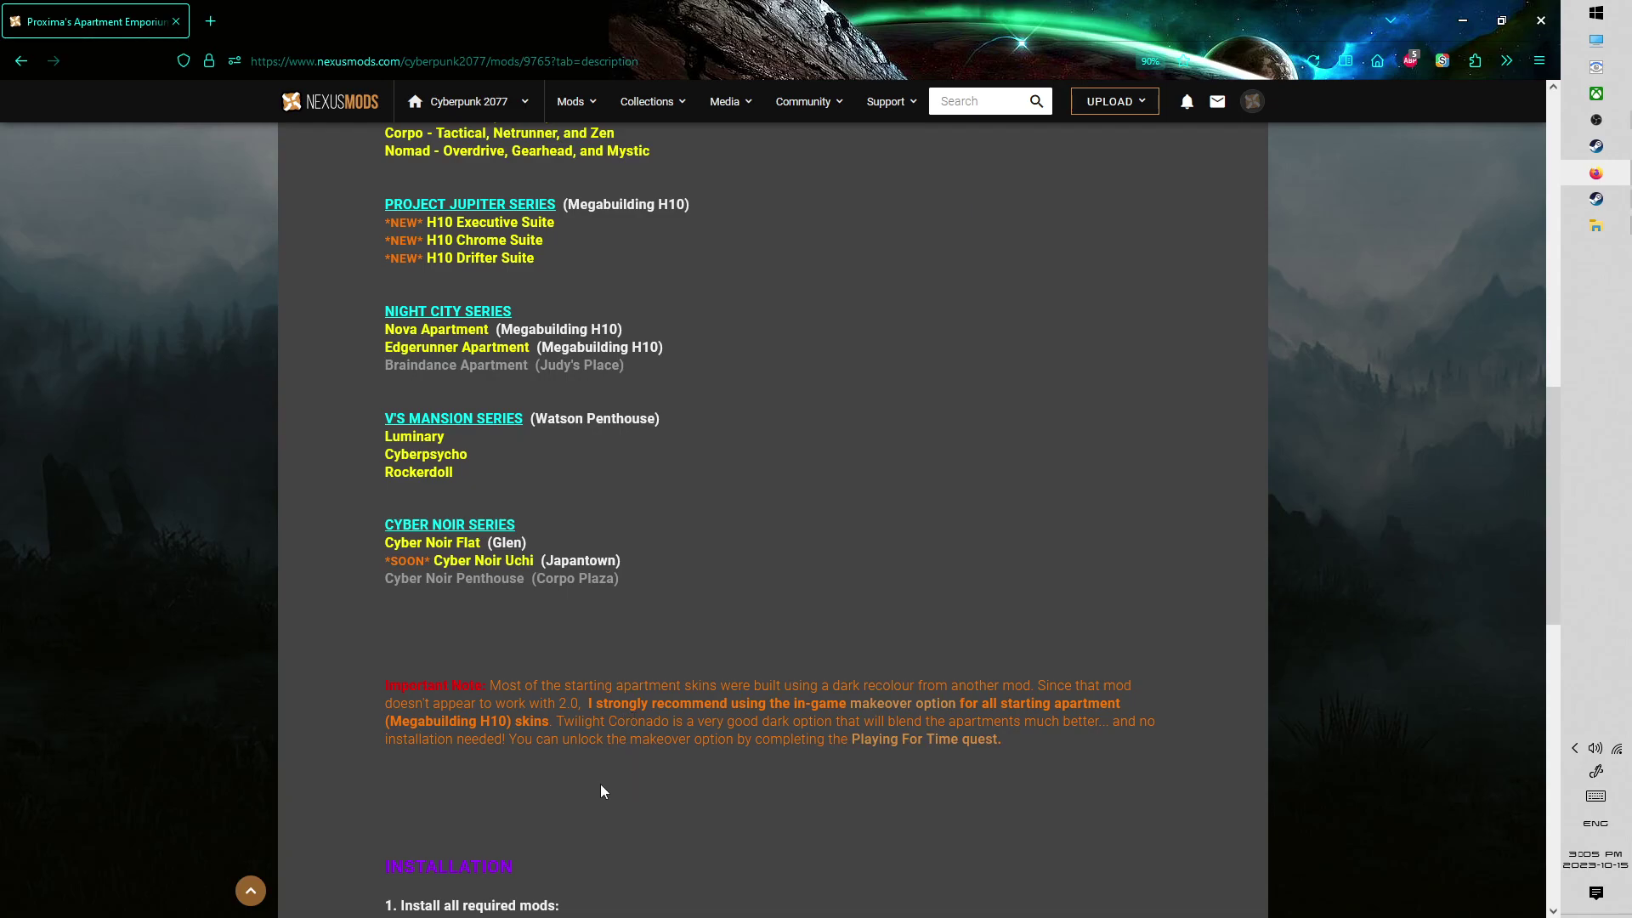
scroll(600, 784, "up", 7)
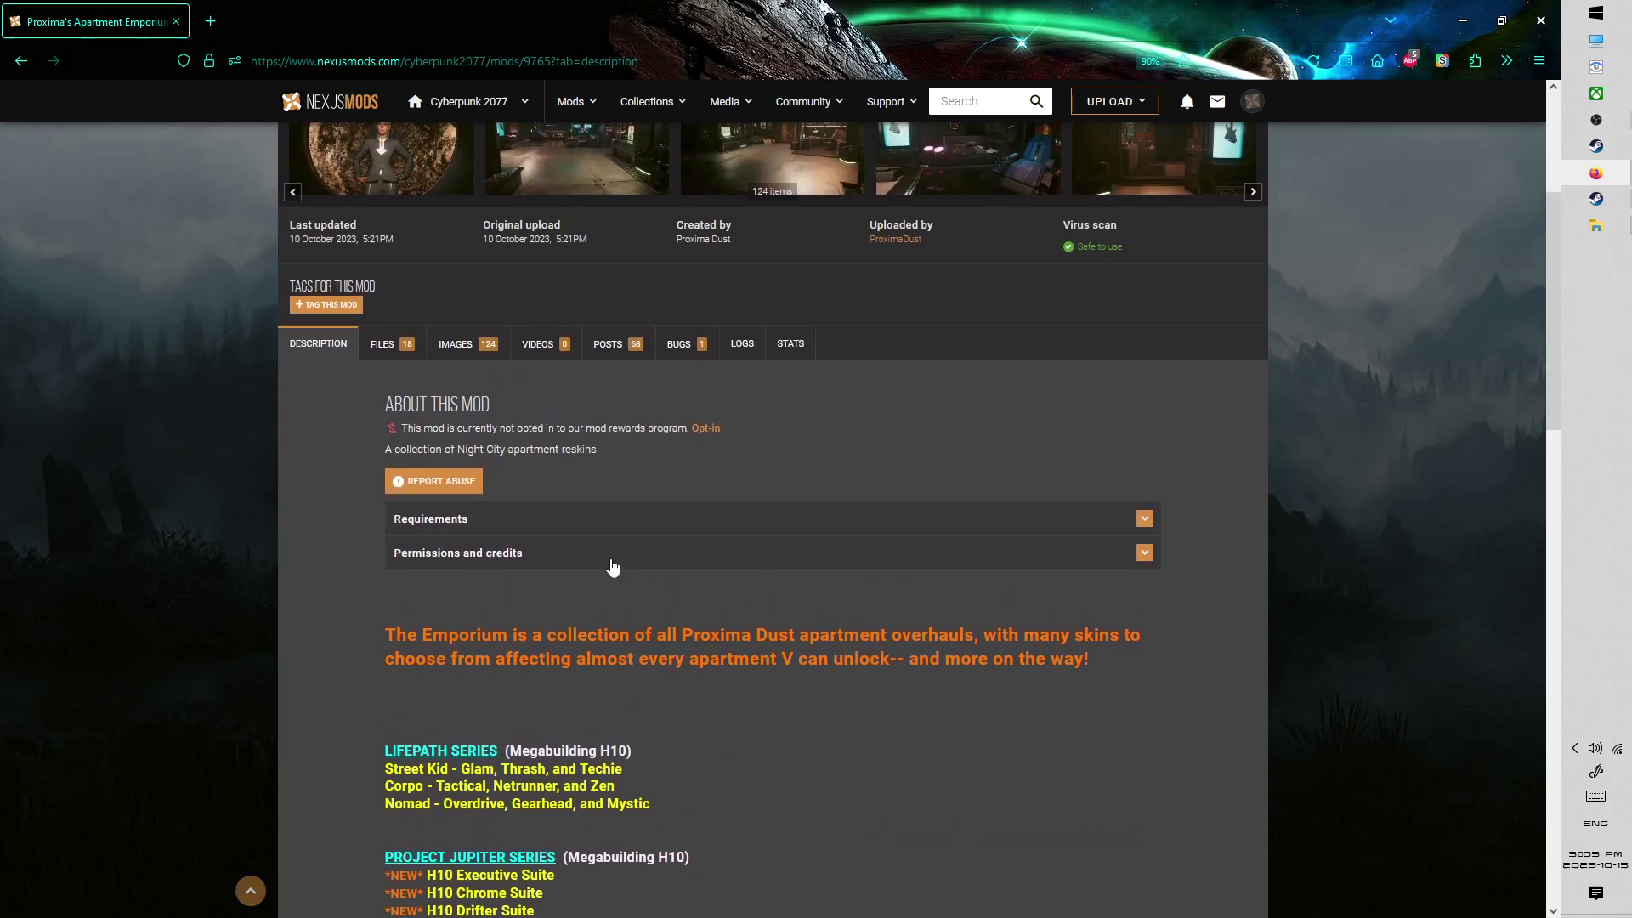
Show the mod's FILES tab and browse its downloadable main files.
left_click(387, 344)
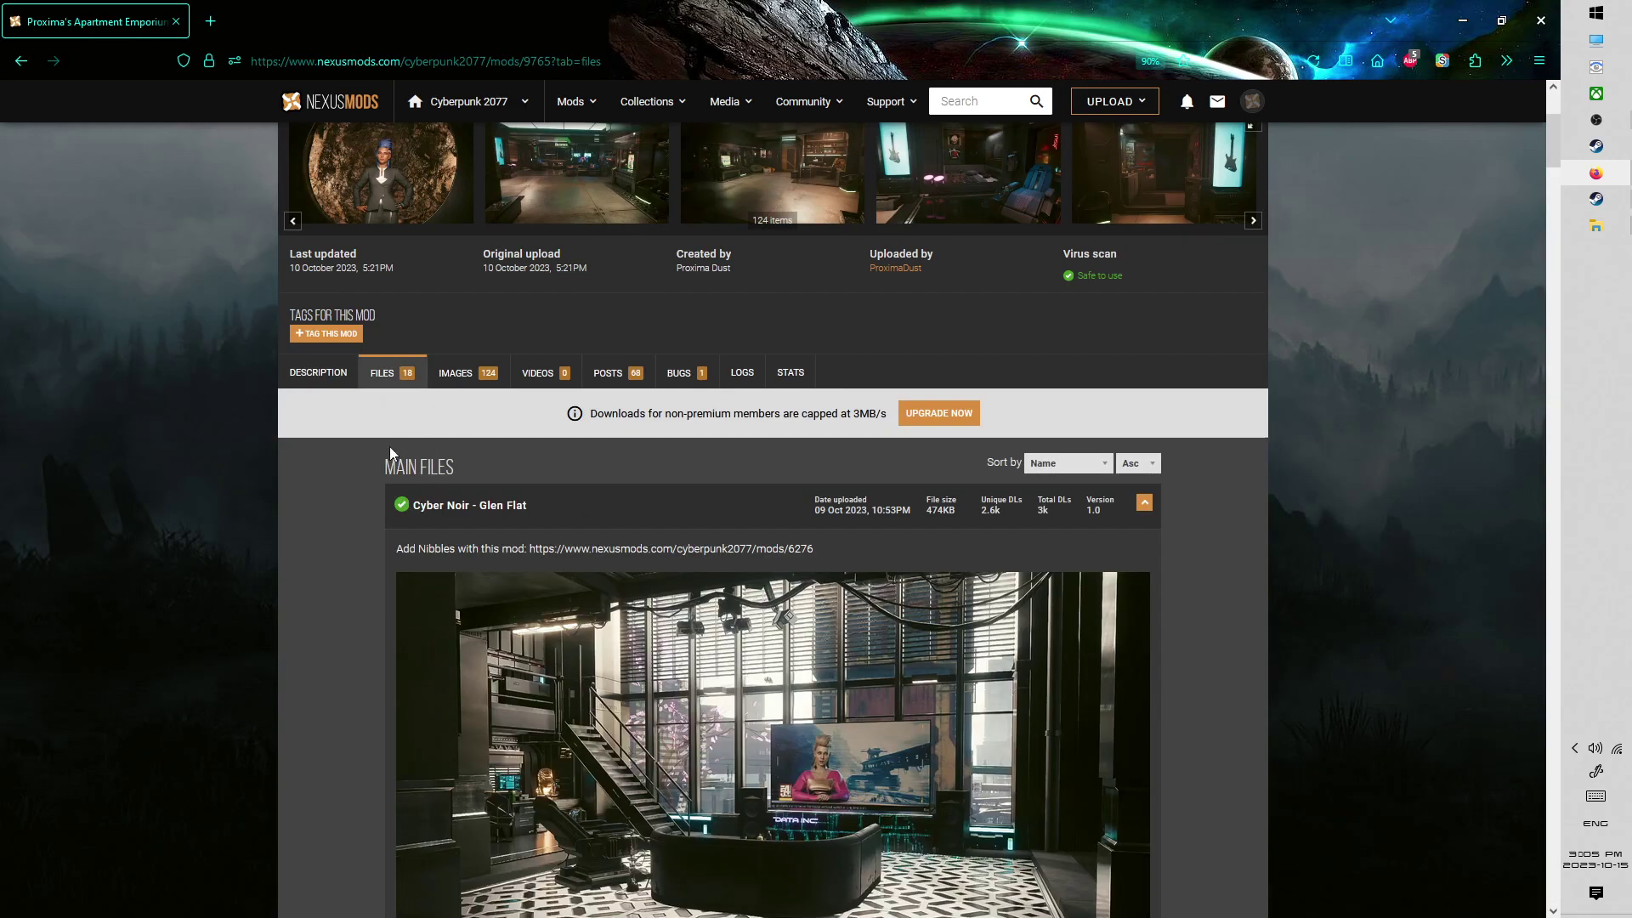
scroll(311, 532, "down", 3)
scroll(223, 741, "down", 1)
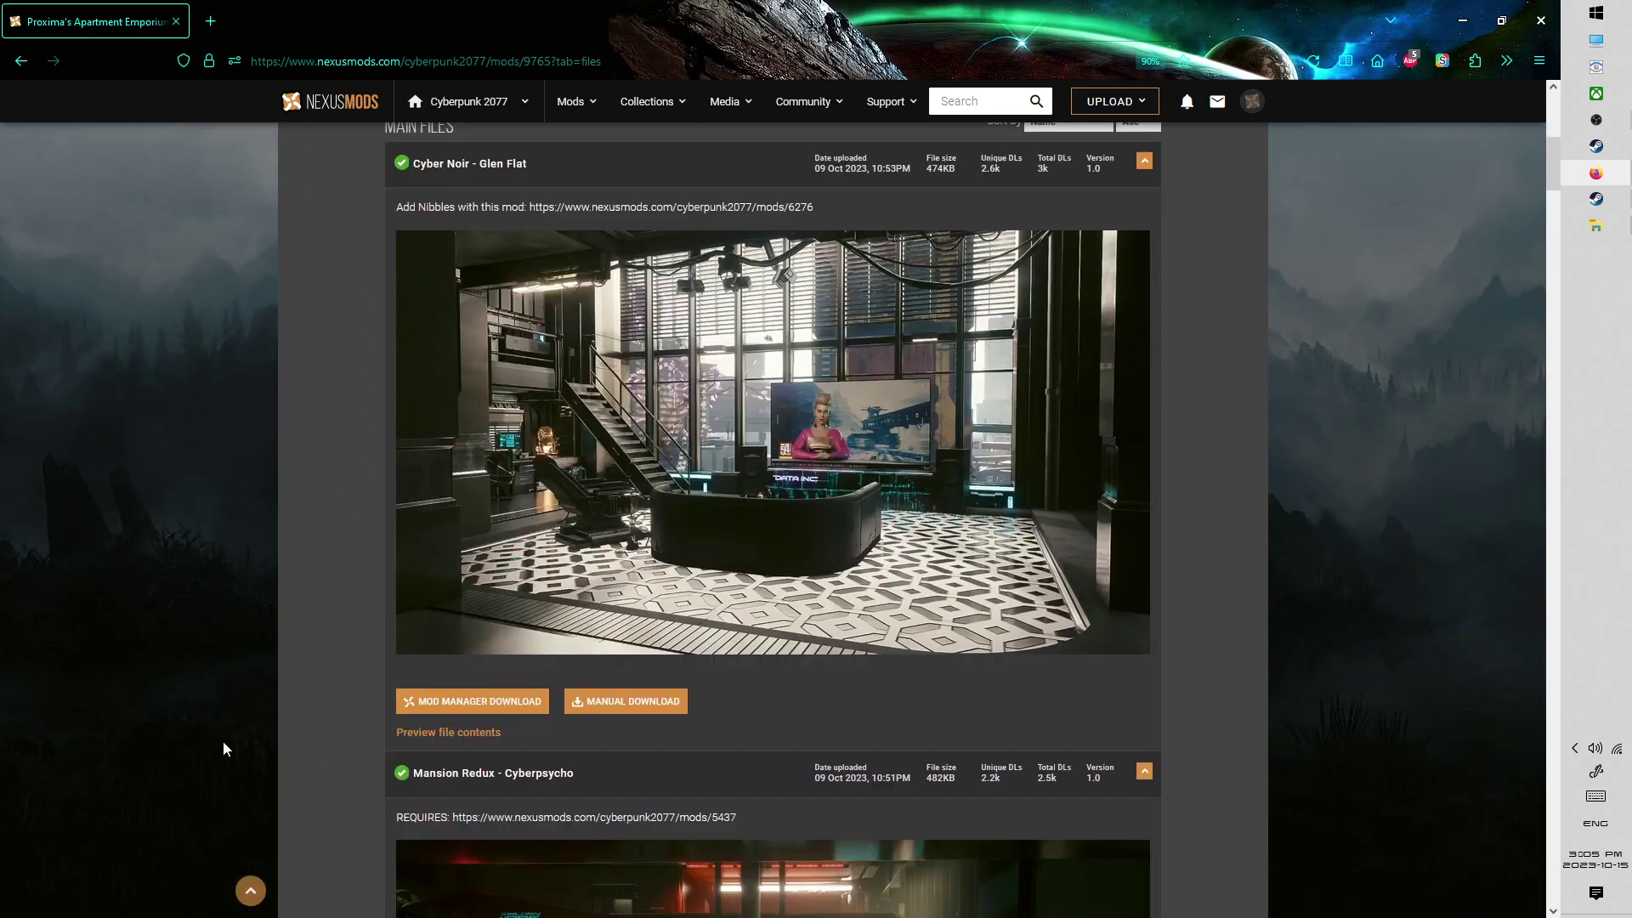
scroll(229, 731, "down", 2)
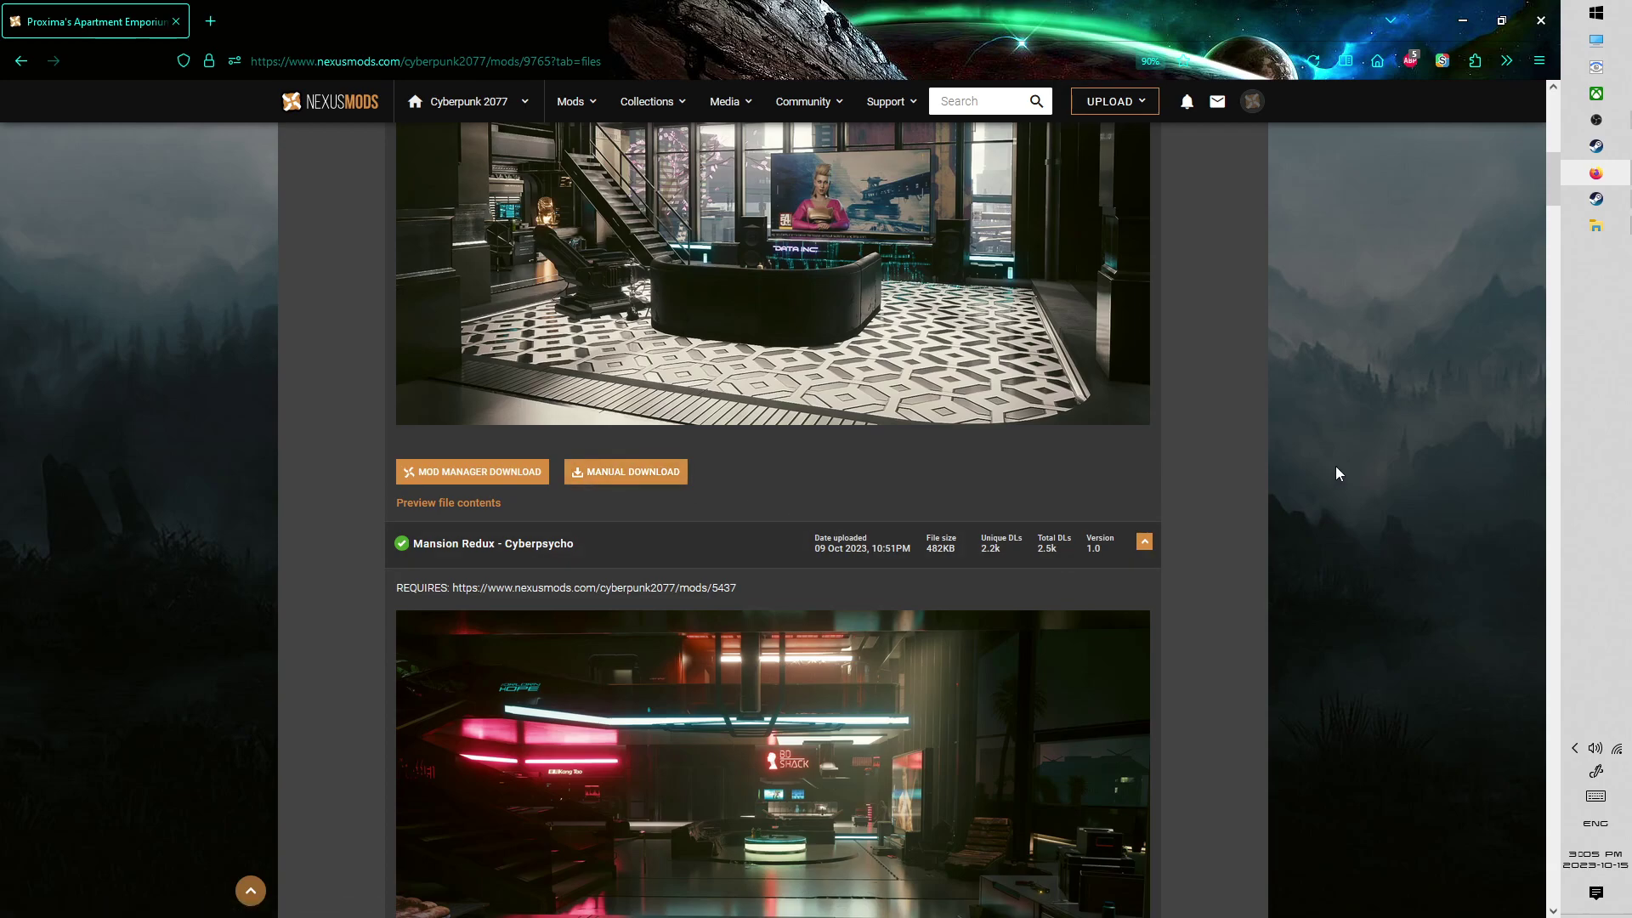
scroll(1352, 464, "up", 2)
Bring the Apartment Emporium downloads folder window to the front.
mouse_move(1586, 234)
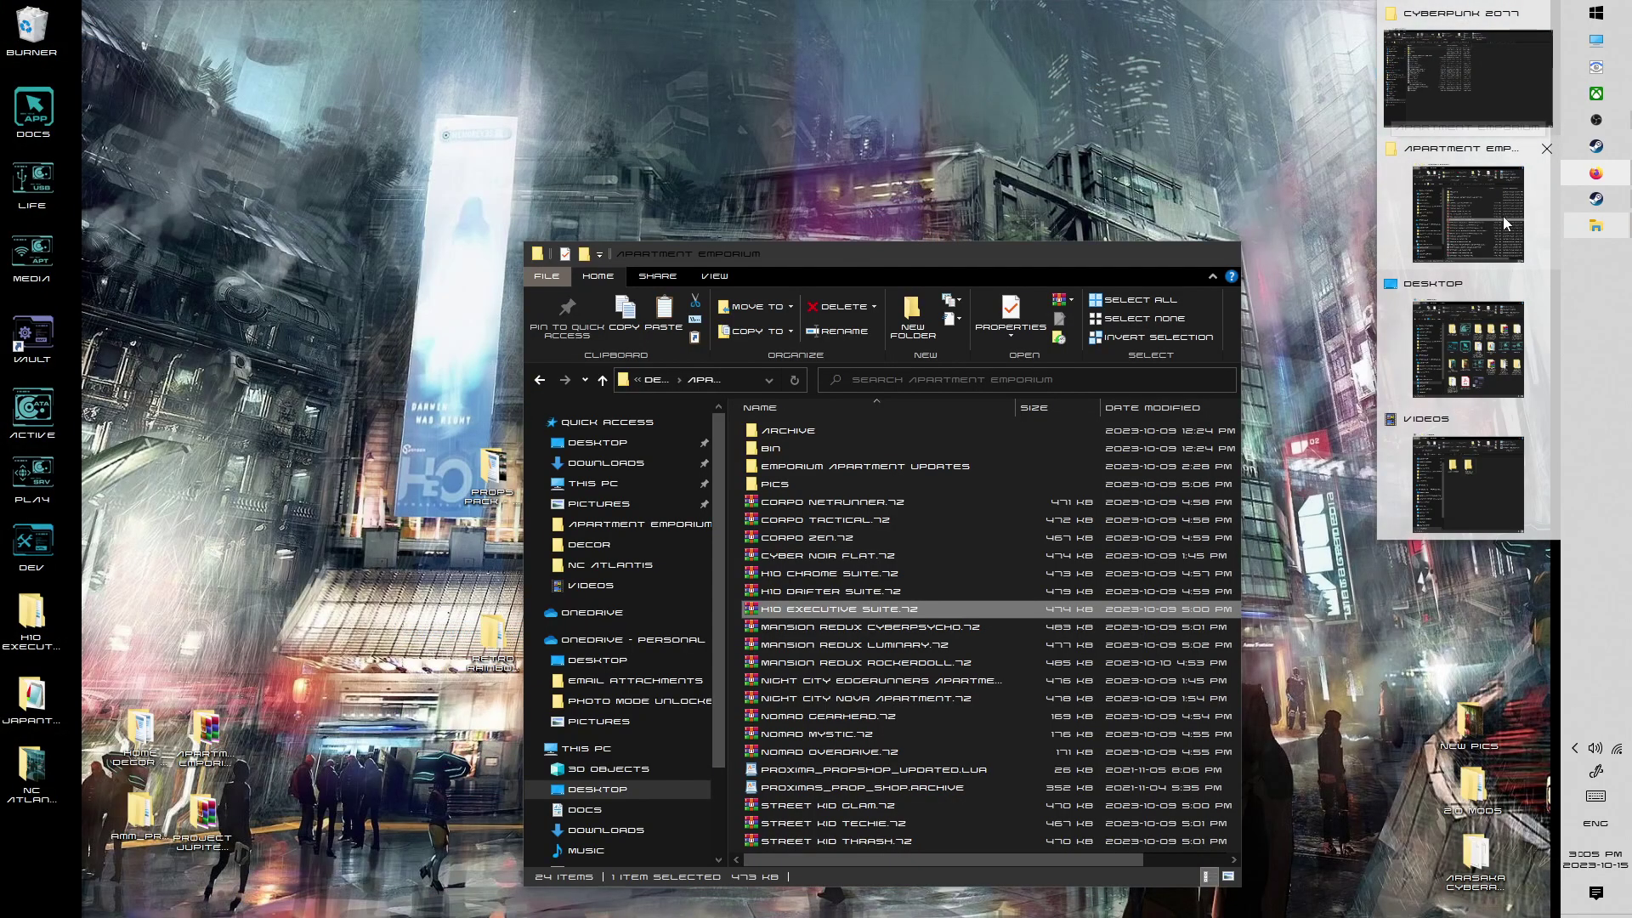
left_click(1468, 215)
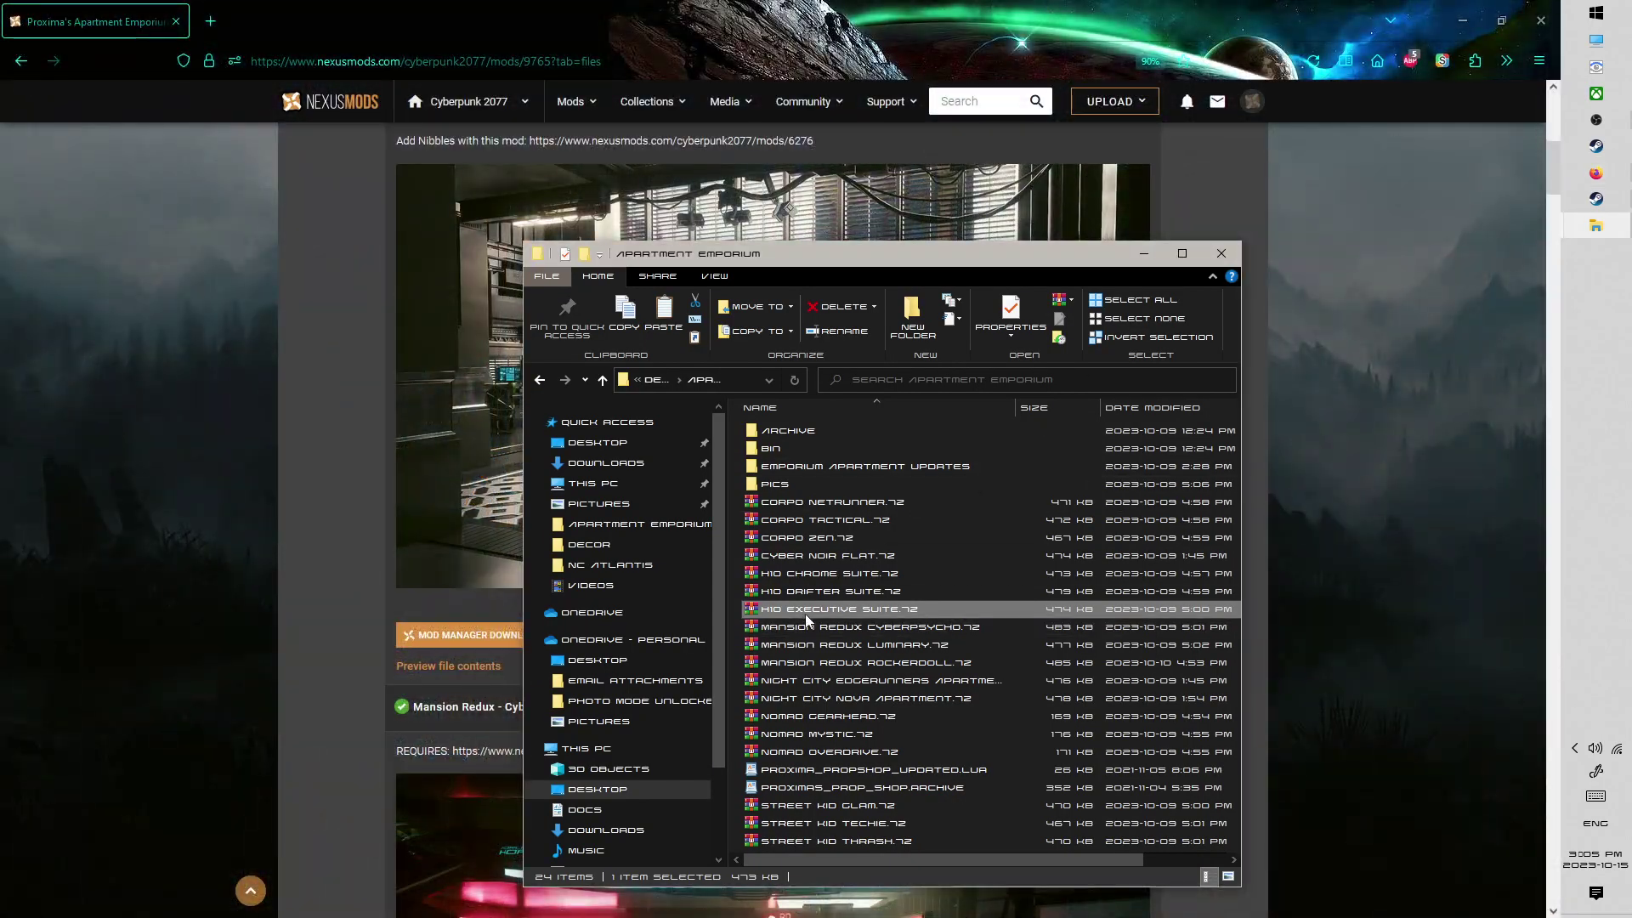
scroll(847, 712, "right", 2)
scroll(848, 712, "left", 2)
Extract H10 Executive Suite.7z with WinRAR into a new Desktop folder, H10 Executive Suite.
double_click(853, 611)
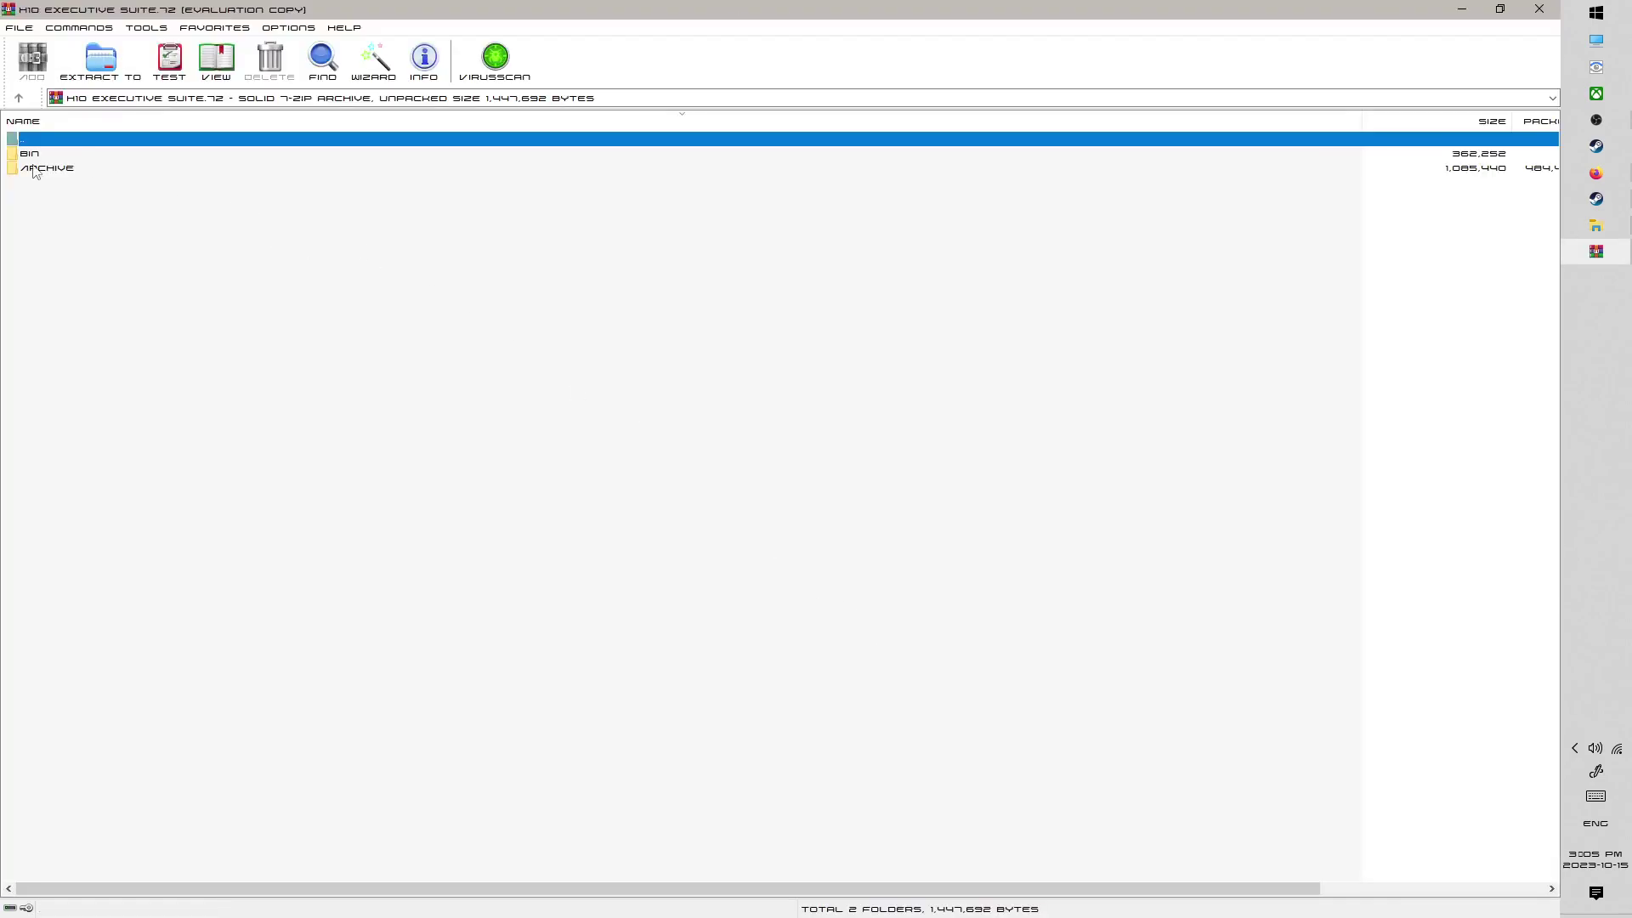
left_click(870, 470)
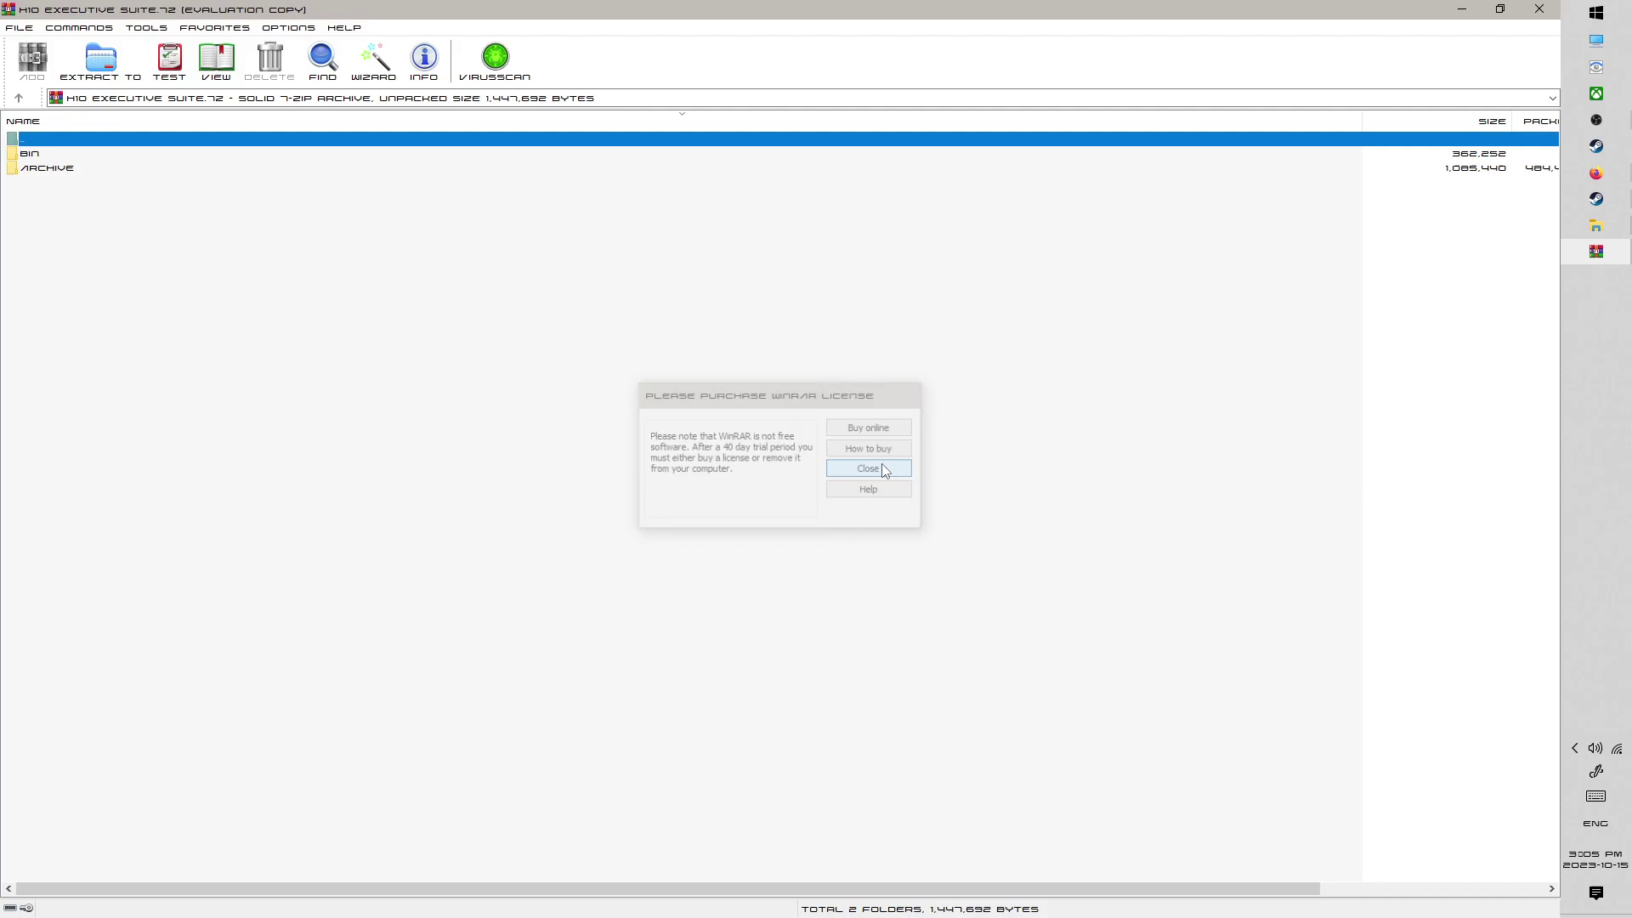
left_click(96, 61)
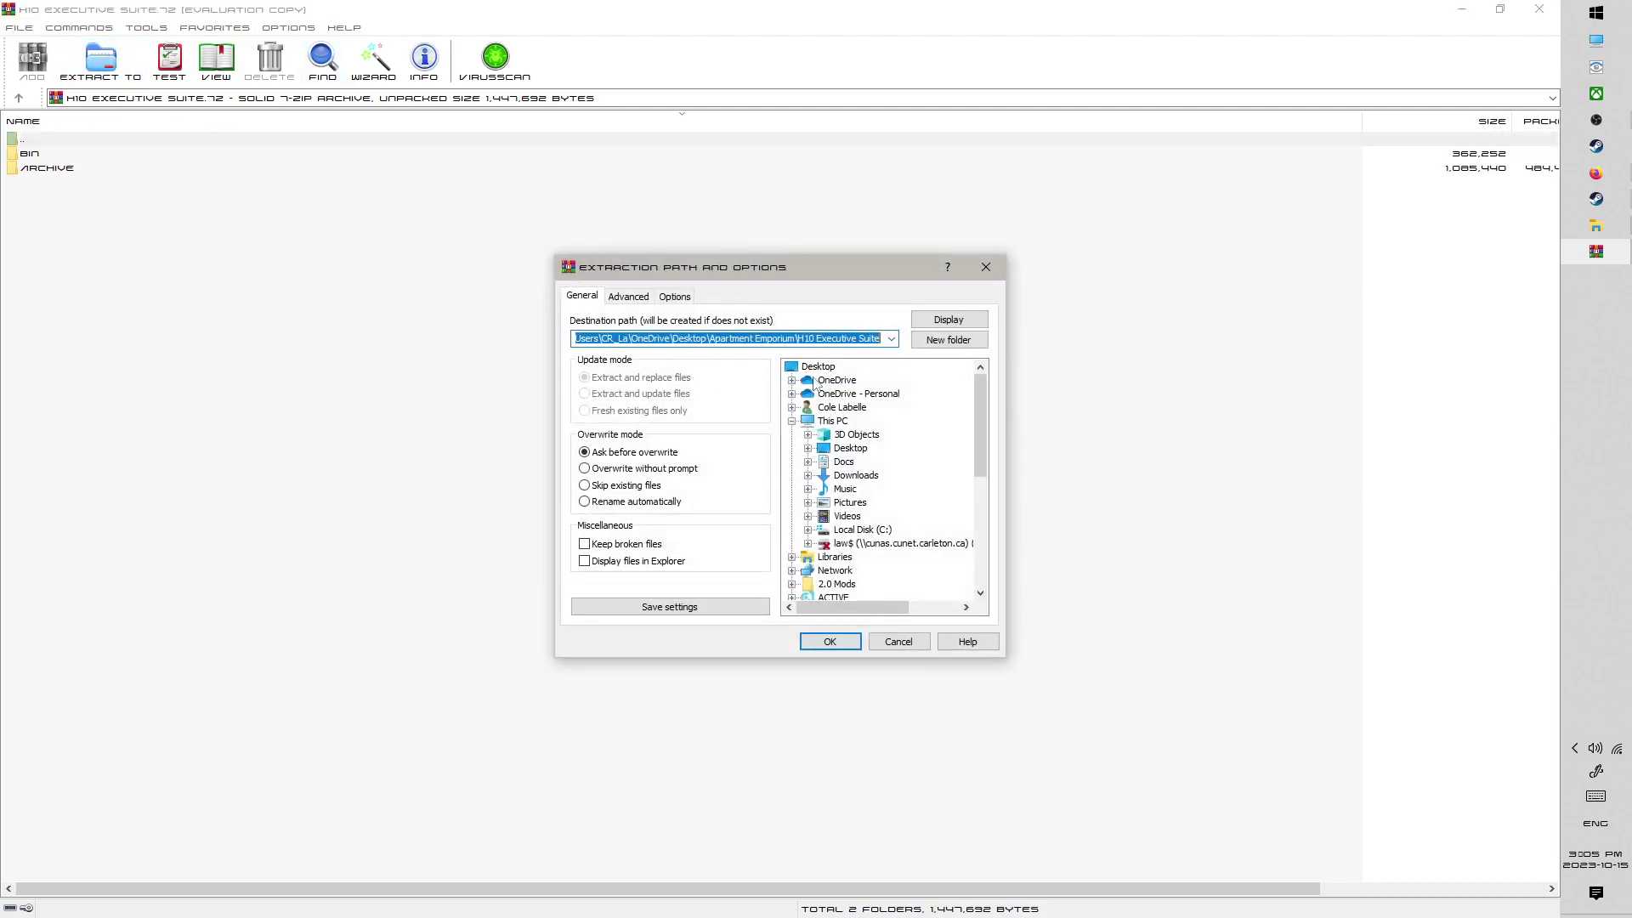
left_click(819, 367)
left_click(947, 340)
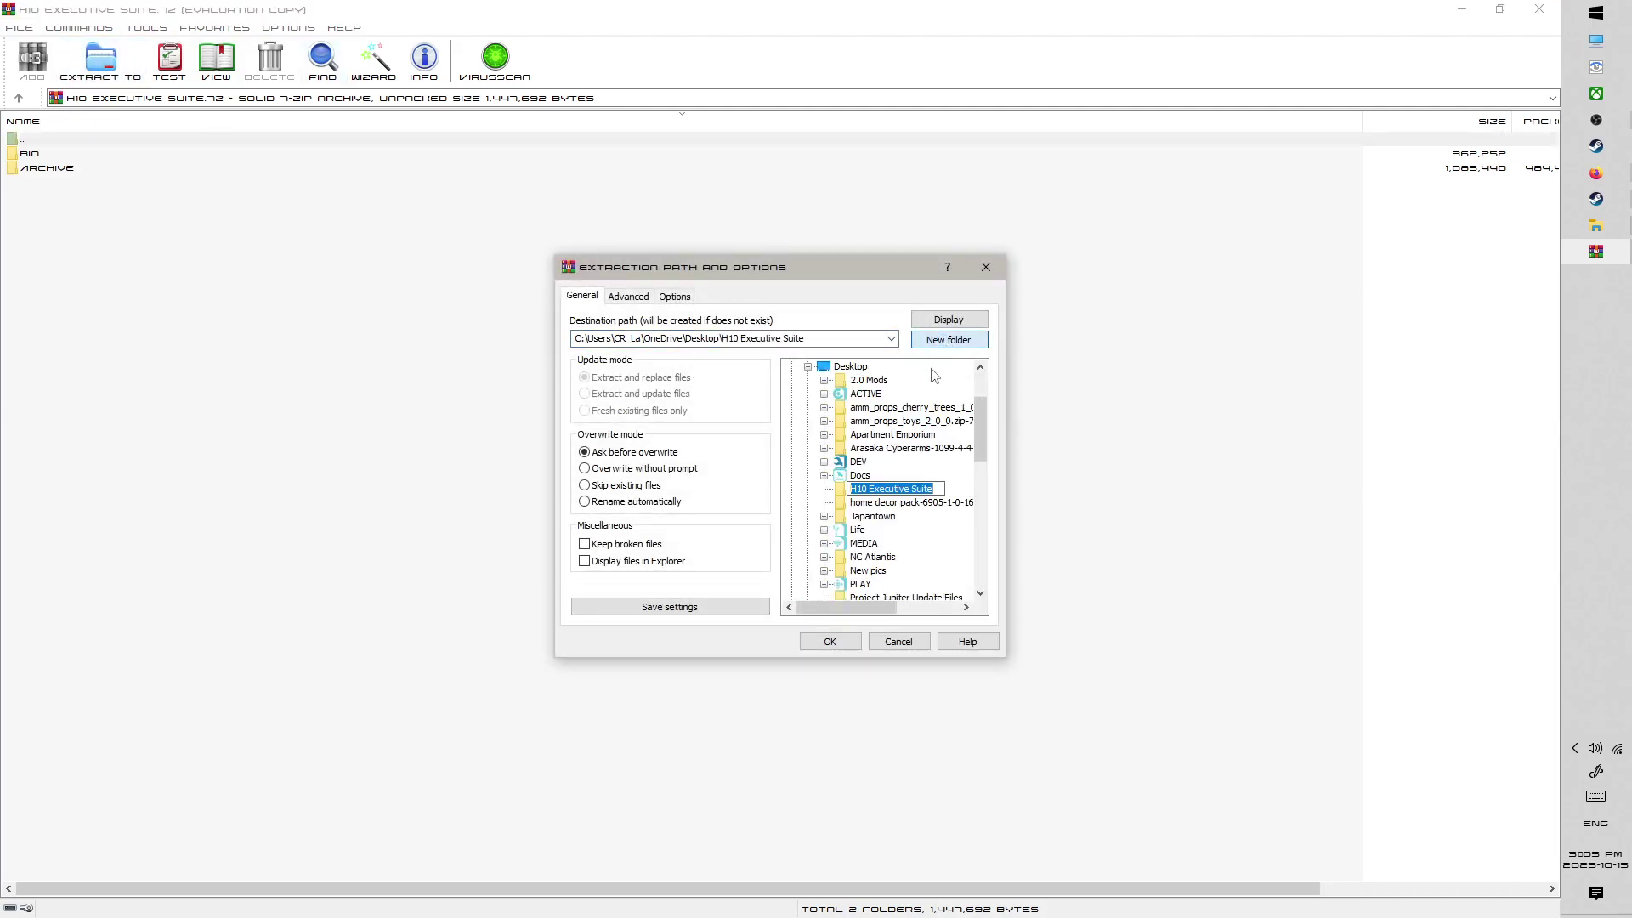
left_click(830, 641)
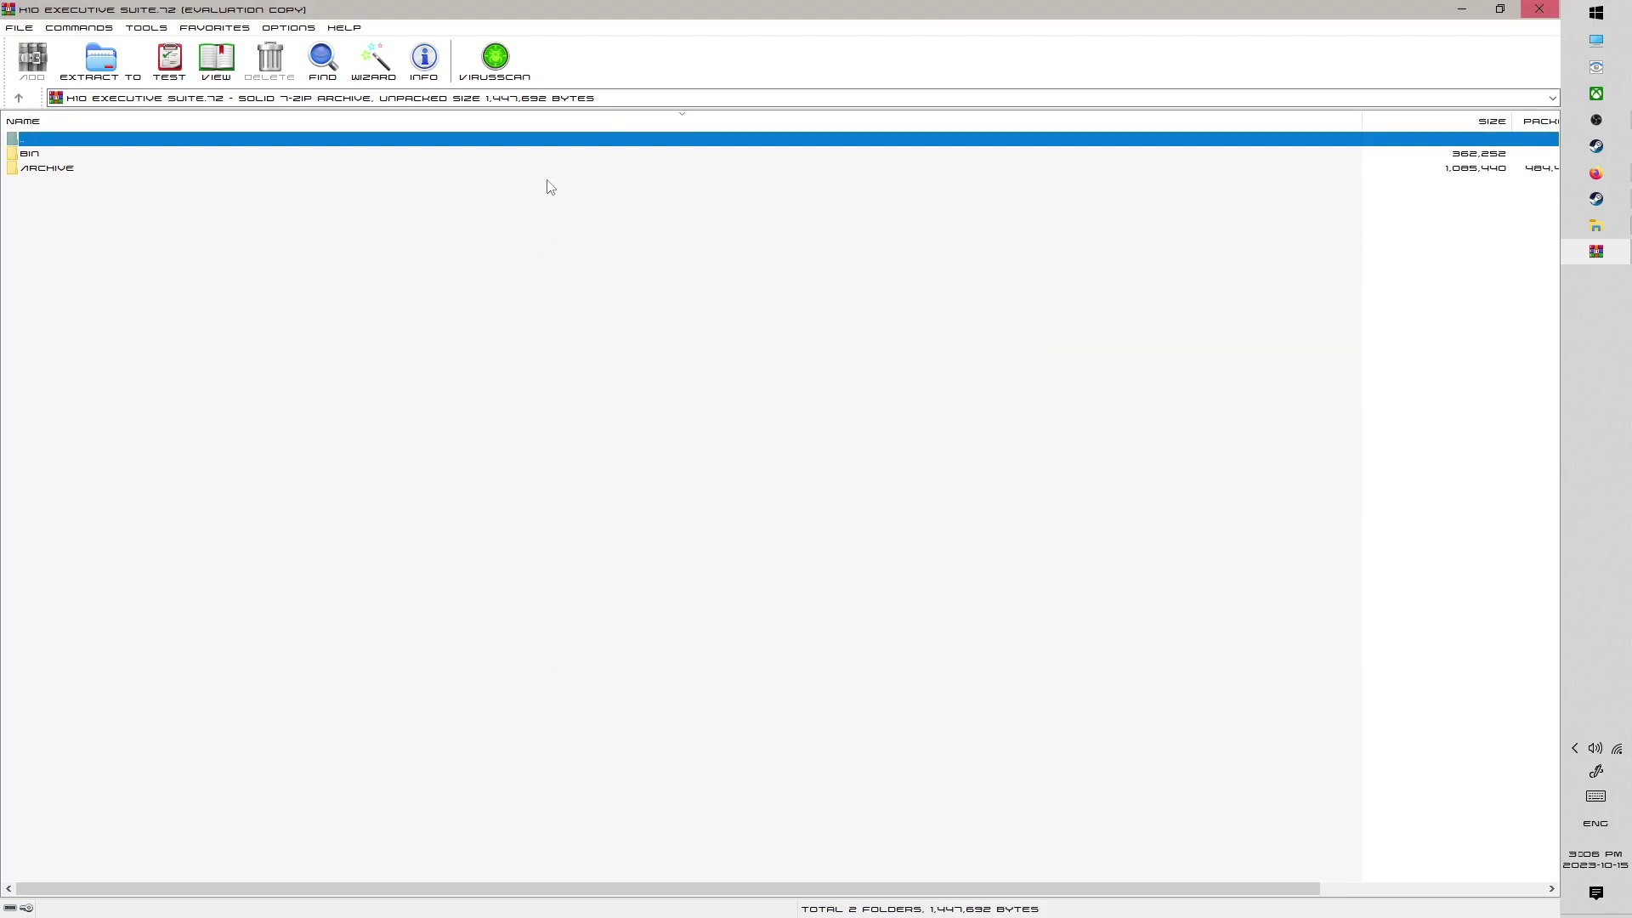
Close WinRAR, minimize the browser, and open the extracted H10 Executive Suite folder on the desktop.
left_click(1540, 8)
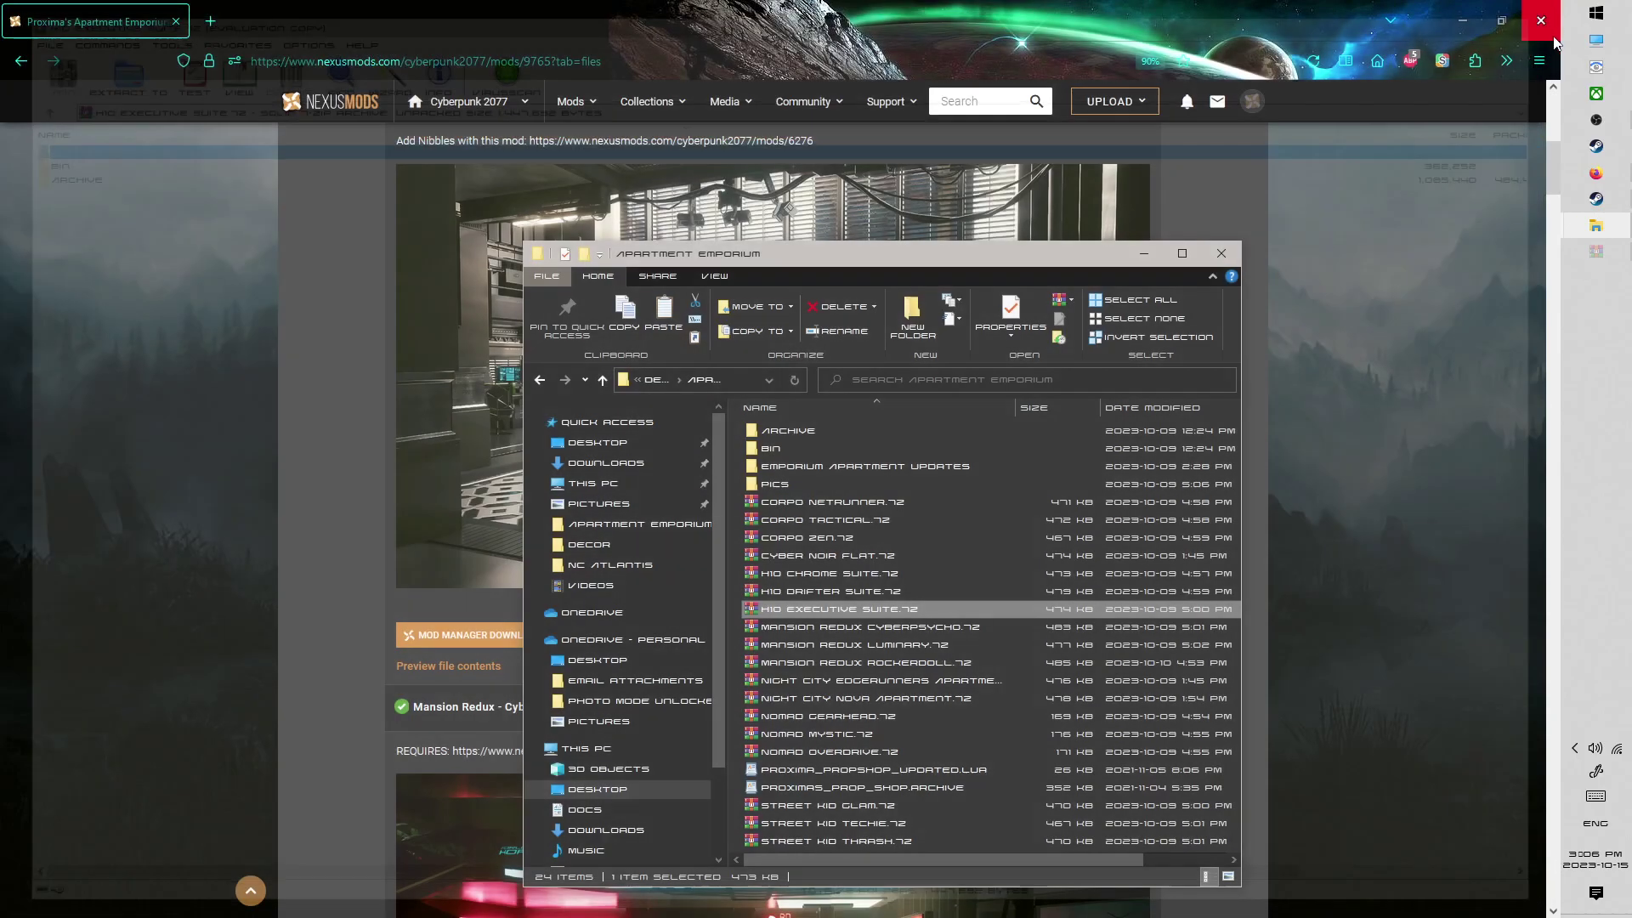
left_click(1462, 19)
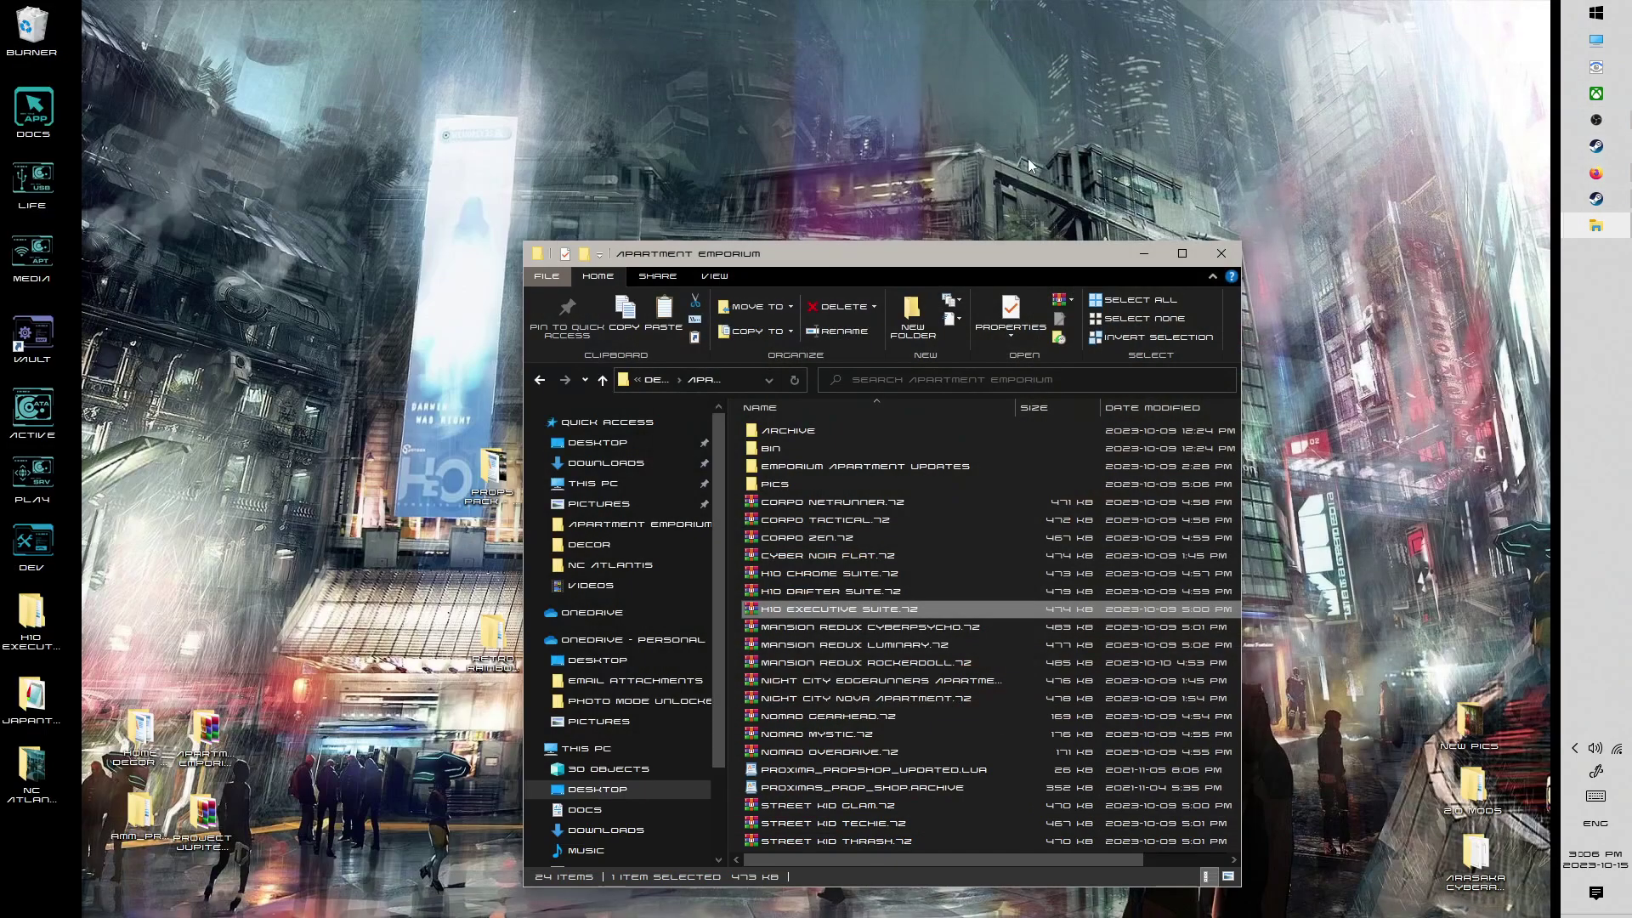
left_click(229, 621)
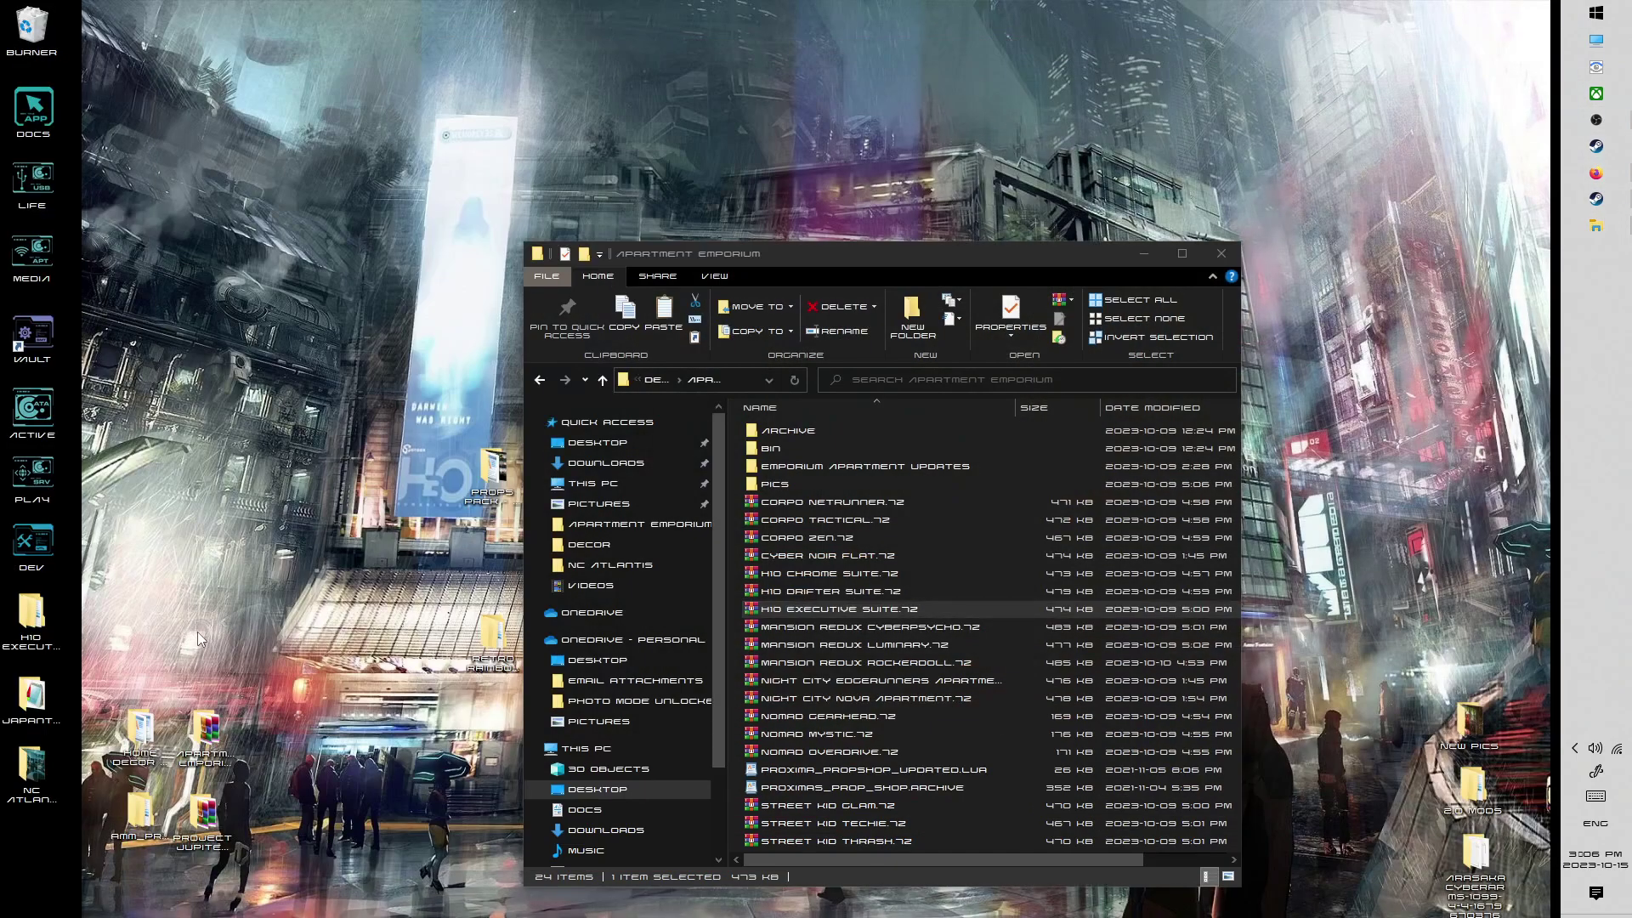
left_click(32, 616)
left_click_drag(244, 443, 252, 435)
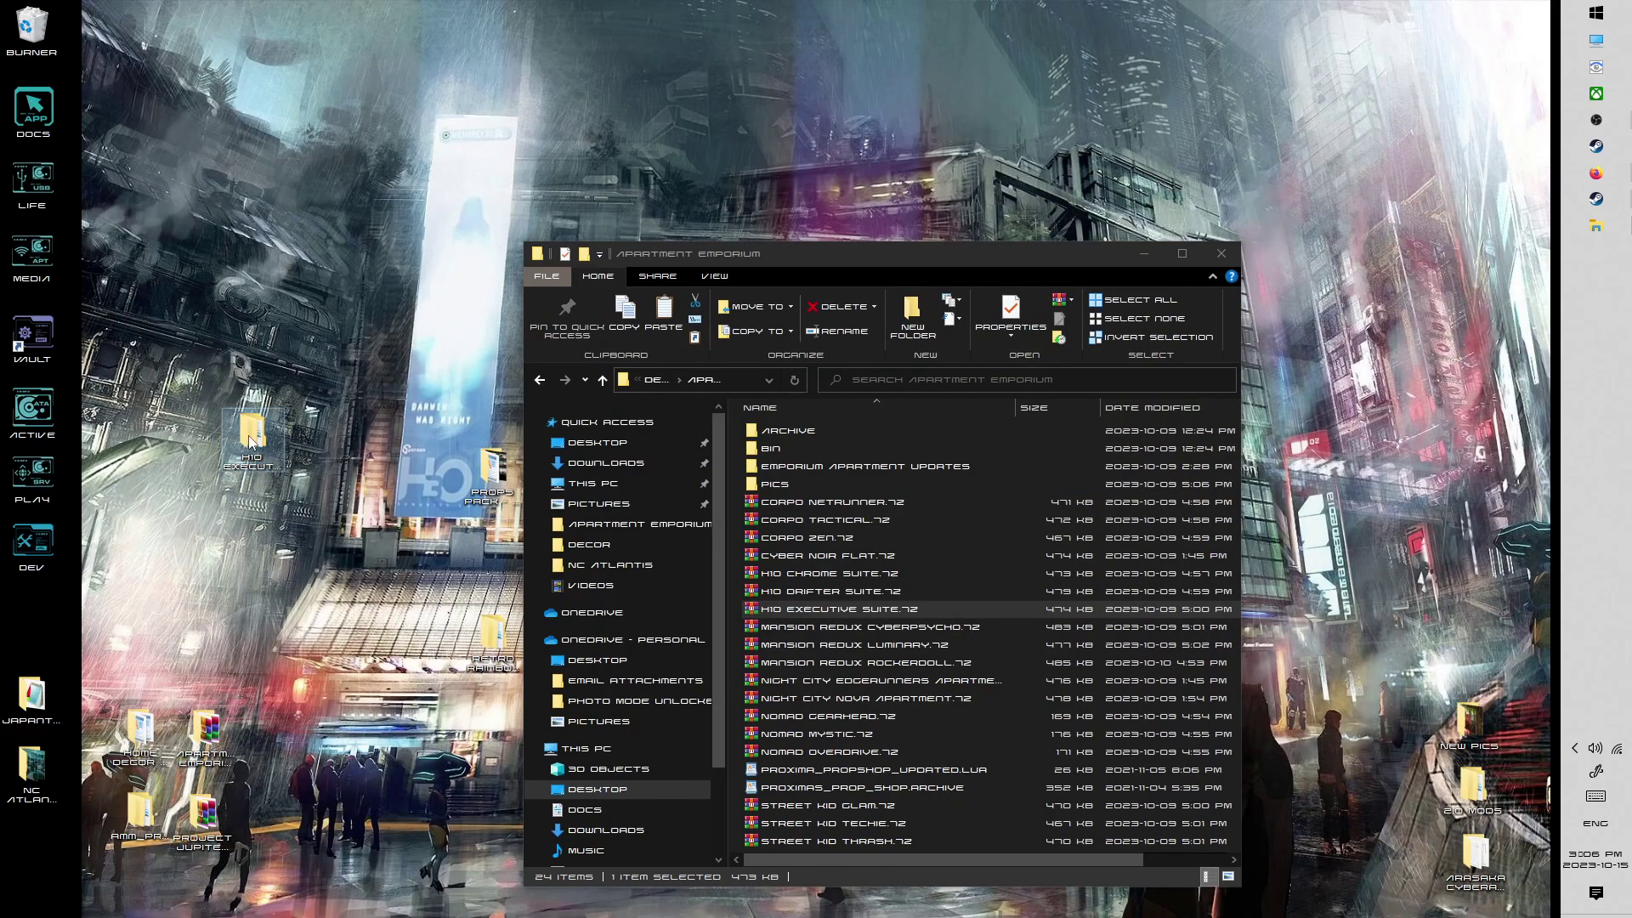
double_click(252, 434)
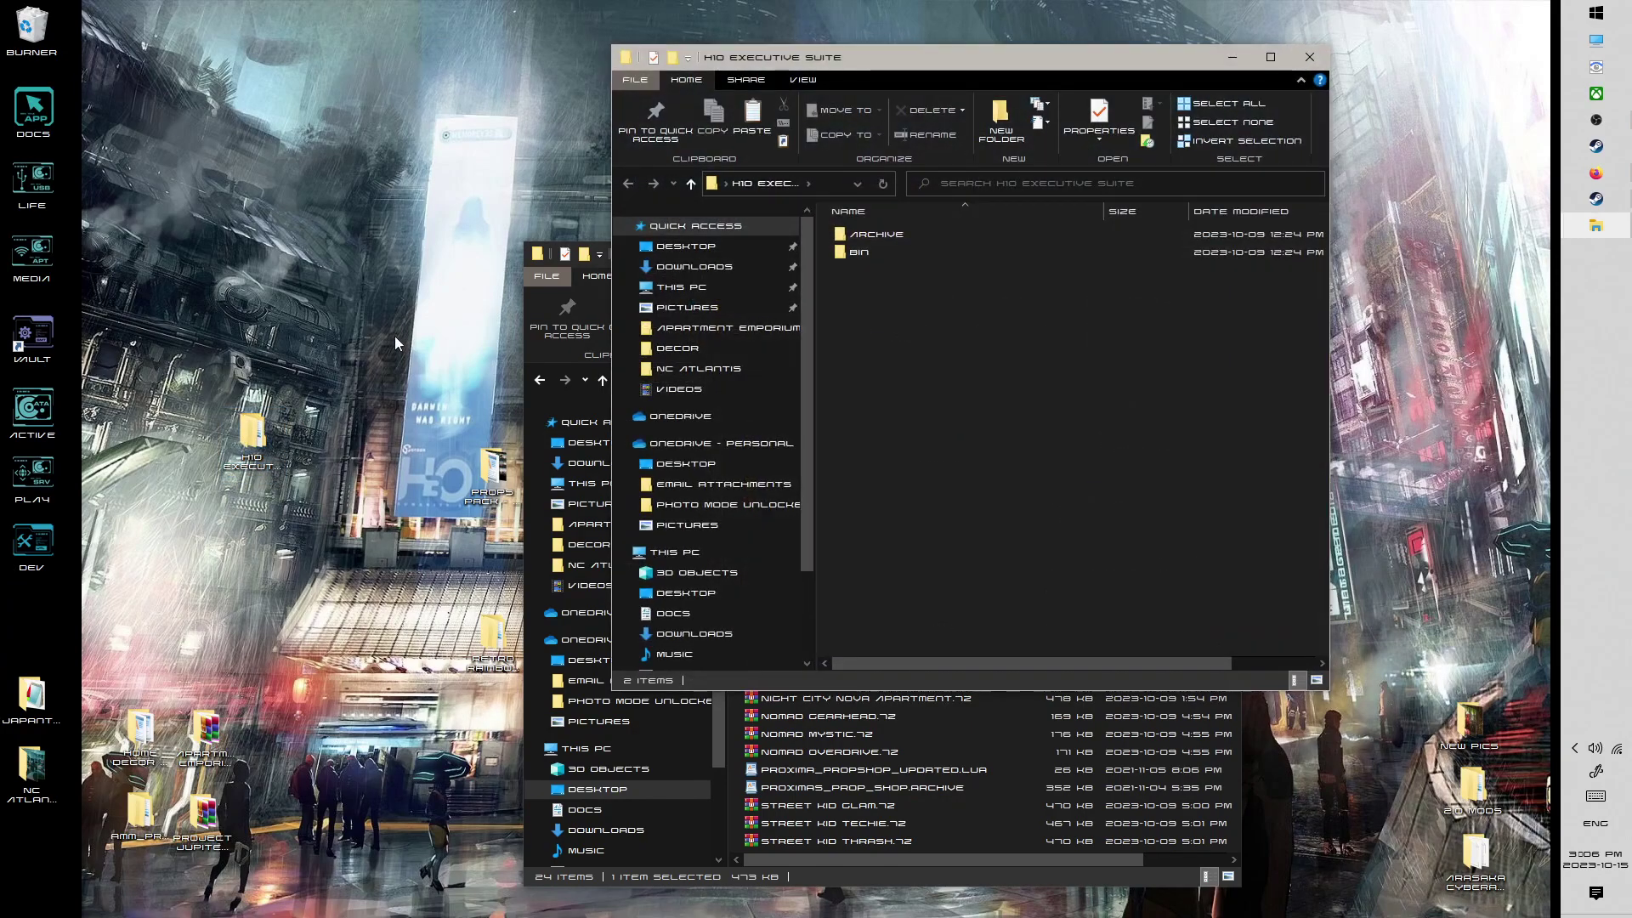
Copy the extracted archive and bin folders and bring the Cyberpunk 2077 game folder forward.
left_click(1058, 799)
left_click(1146, 252)
mouse_move(1598, 227)
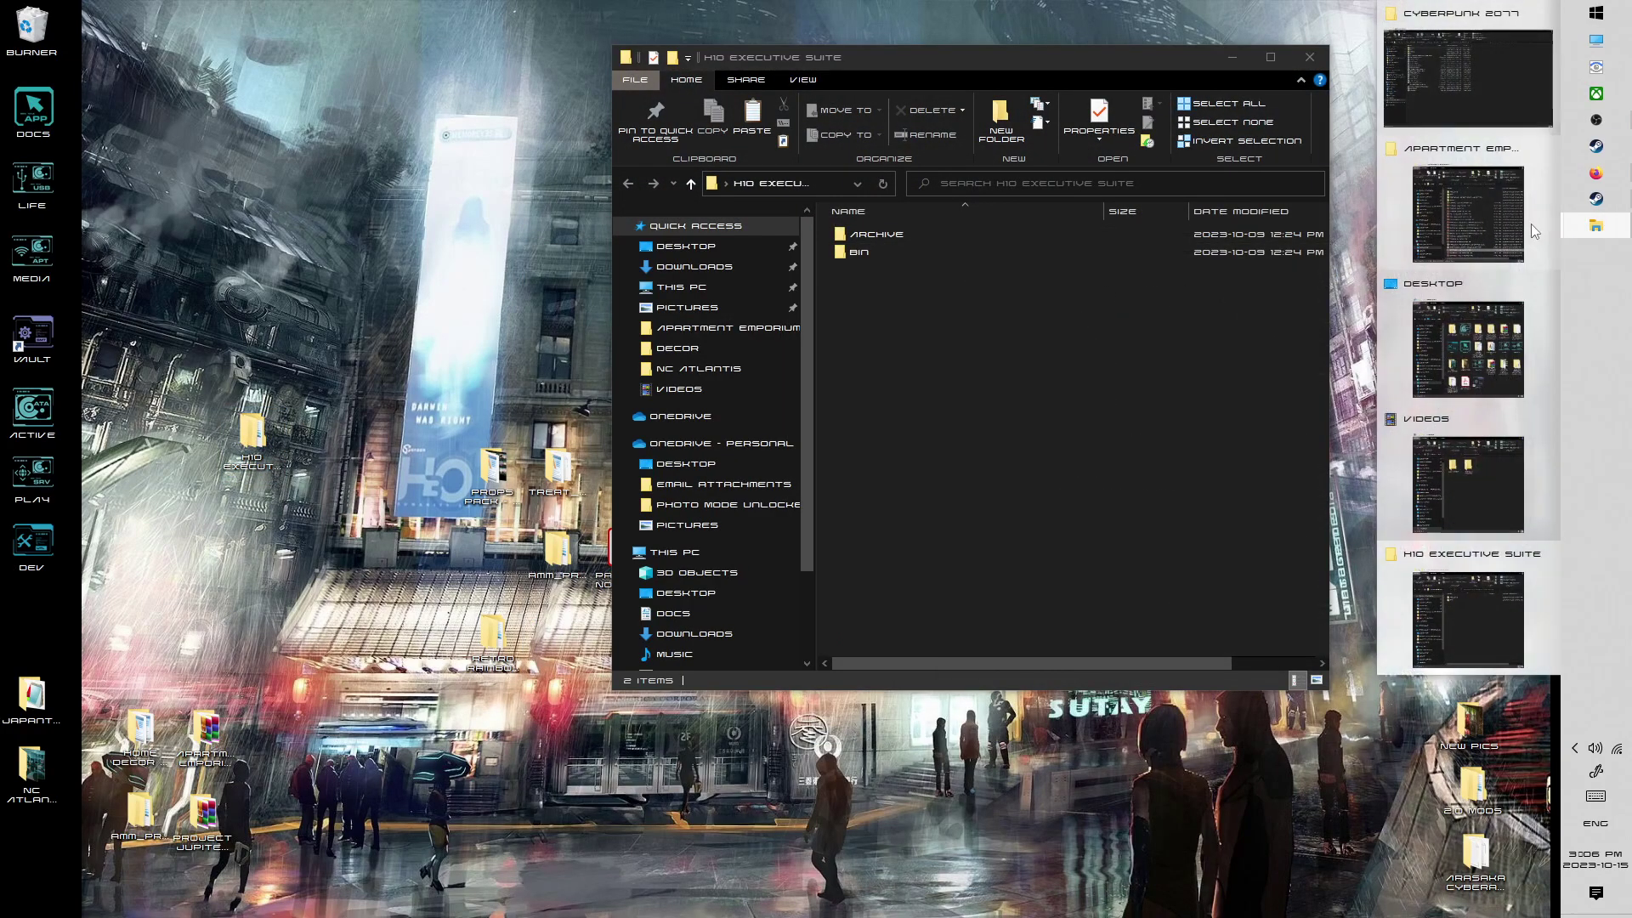
left_click(1445, 85)
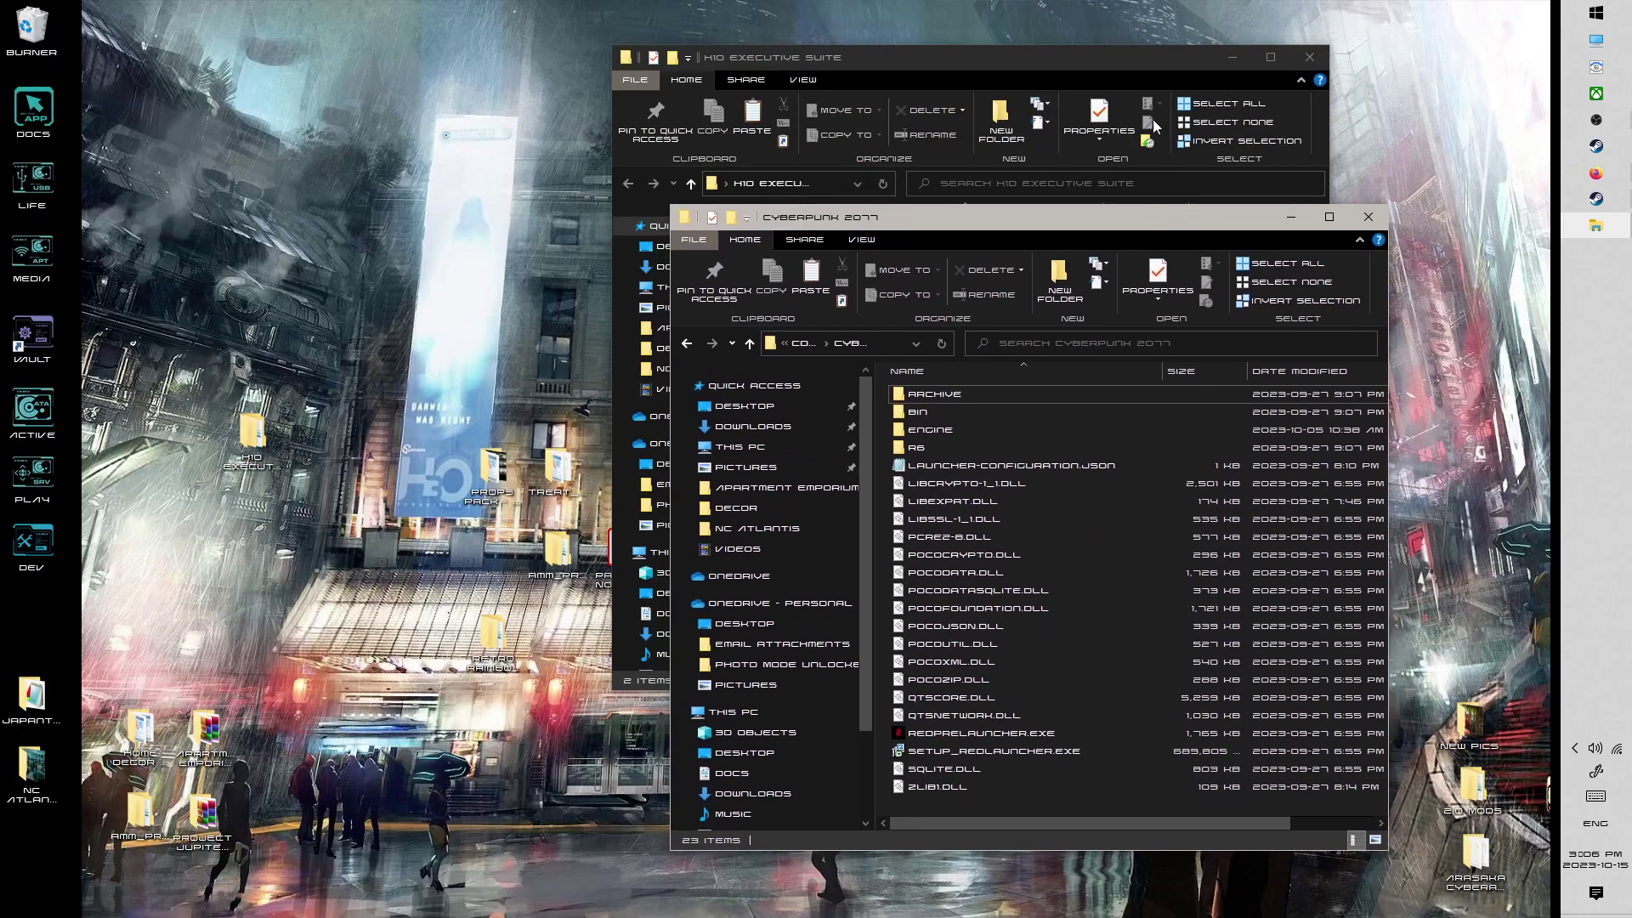
key("ctrl+a")
key("ctrl+c")
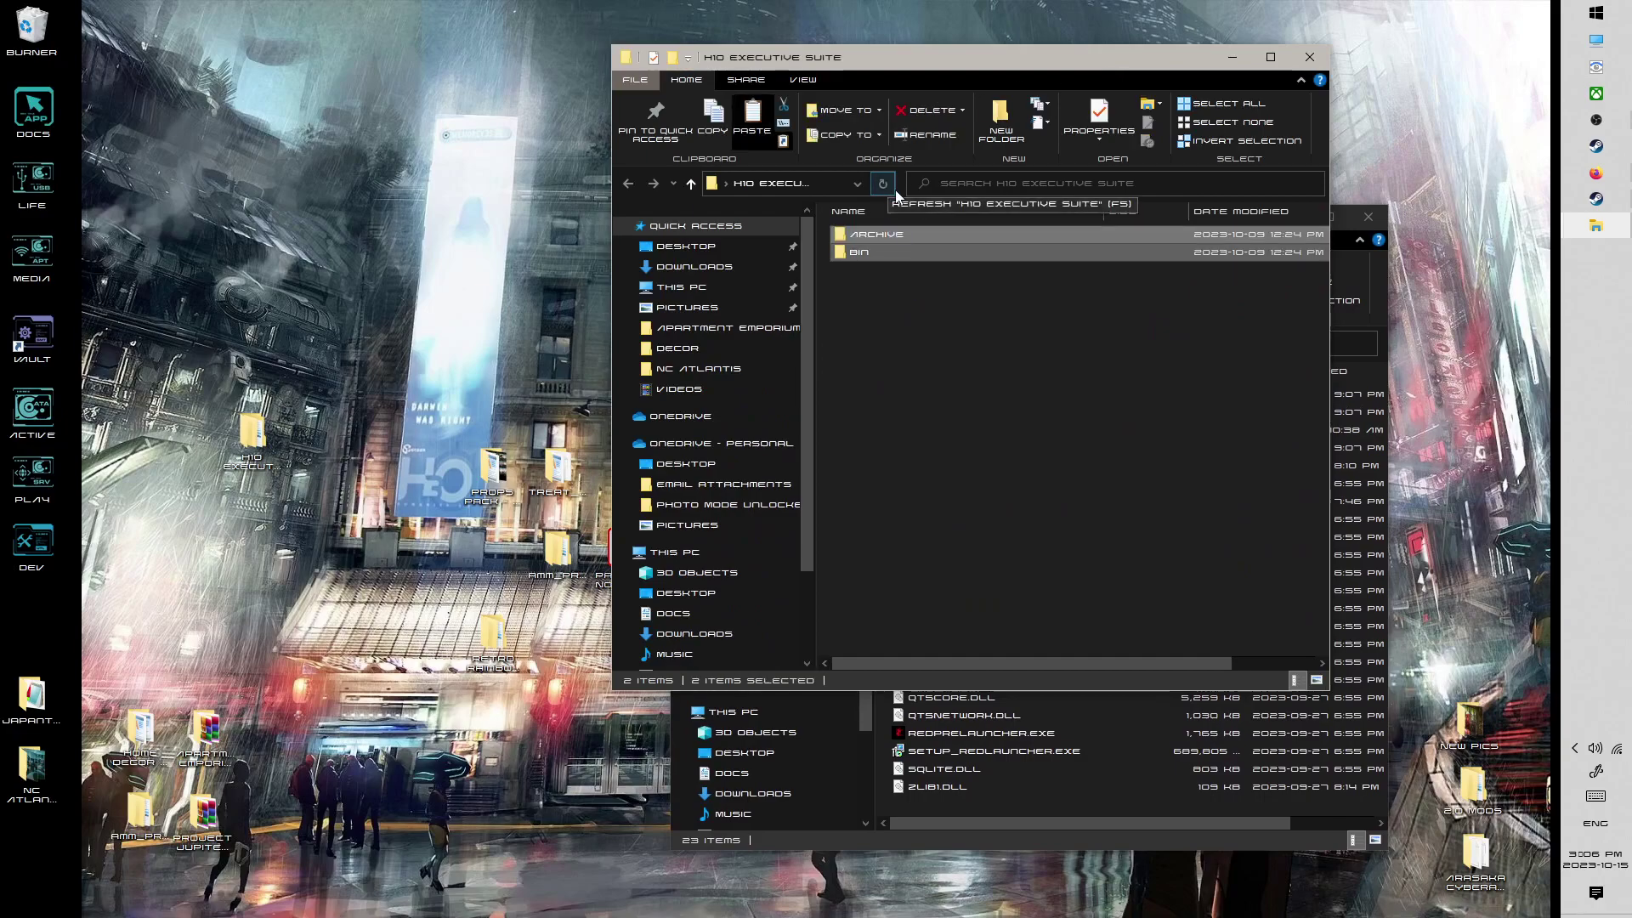
left_click(955, 798)
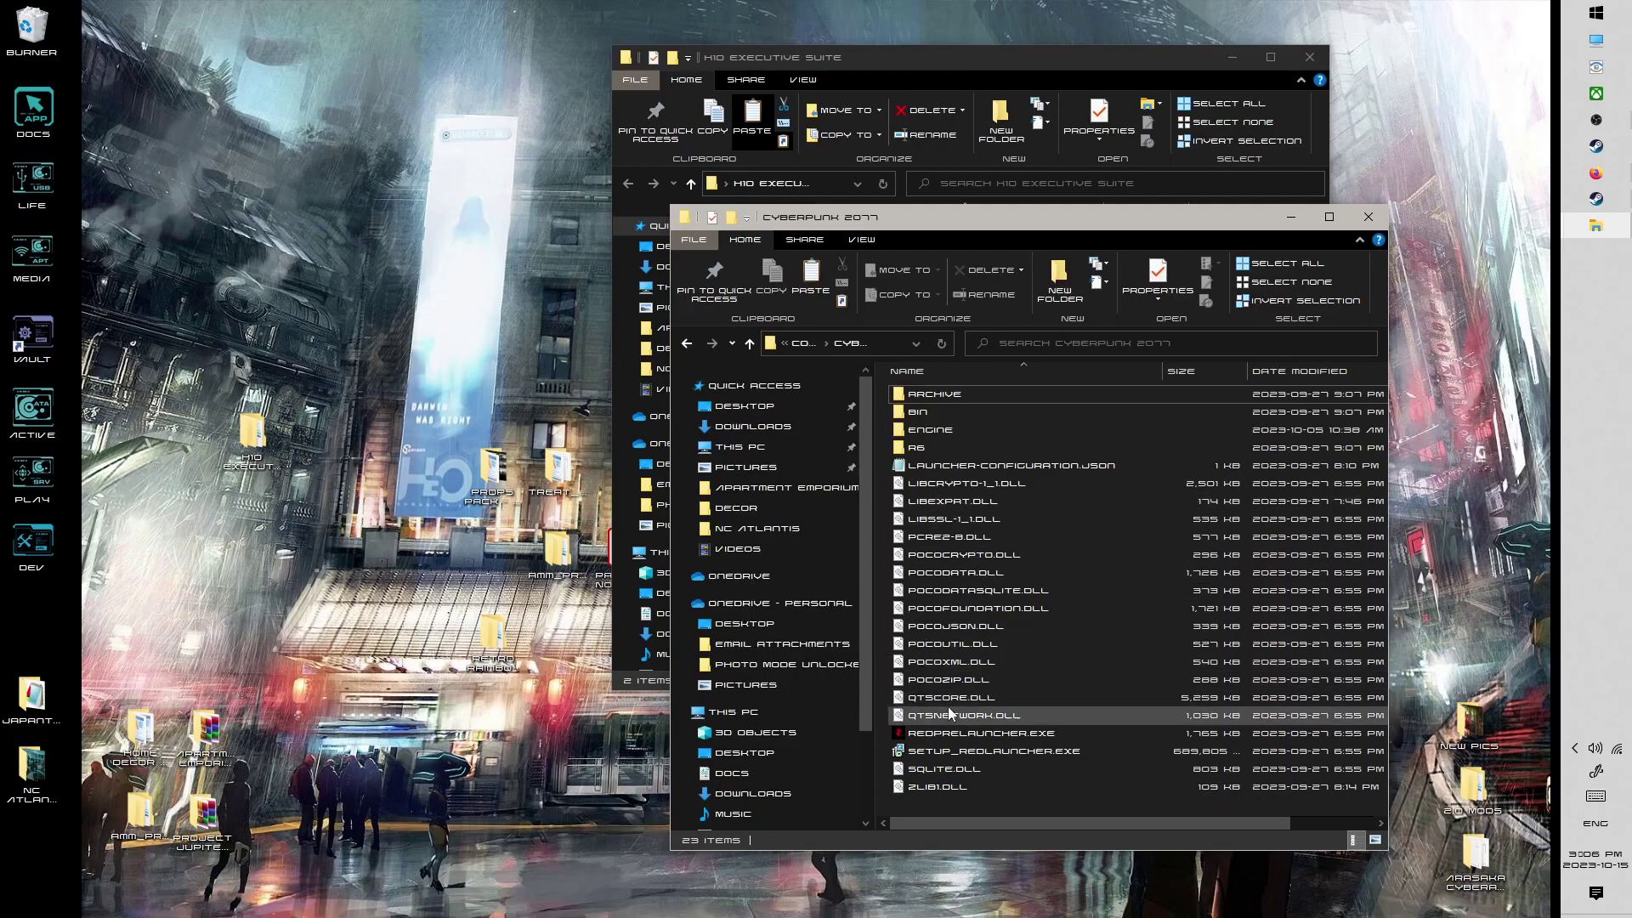
Maximize the game window, check archive\pc\mod for PROXIMAS_PROPSHOP_V4, then return to Cyberpunk 2077.
double_click(1185, 220)
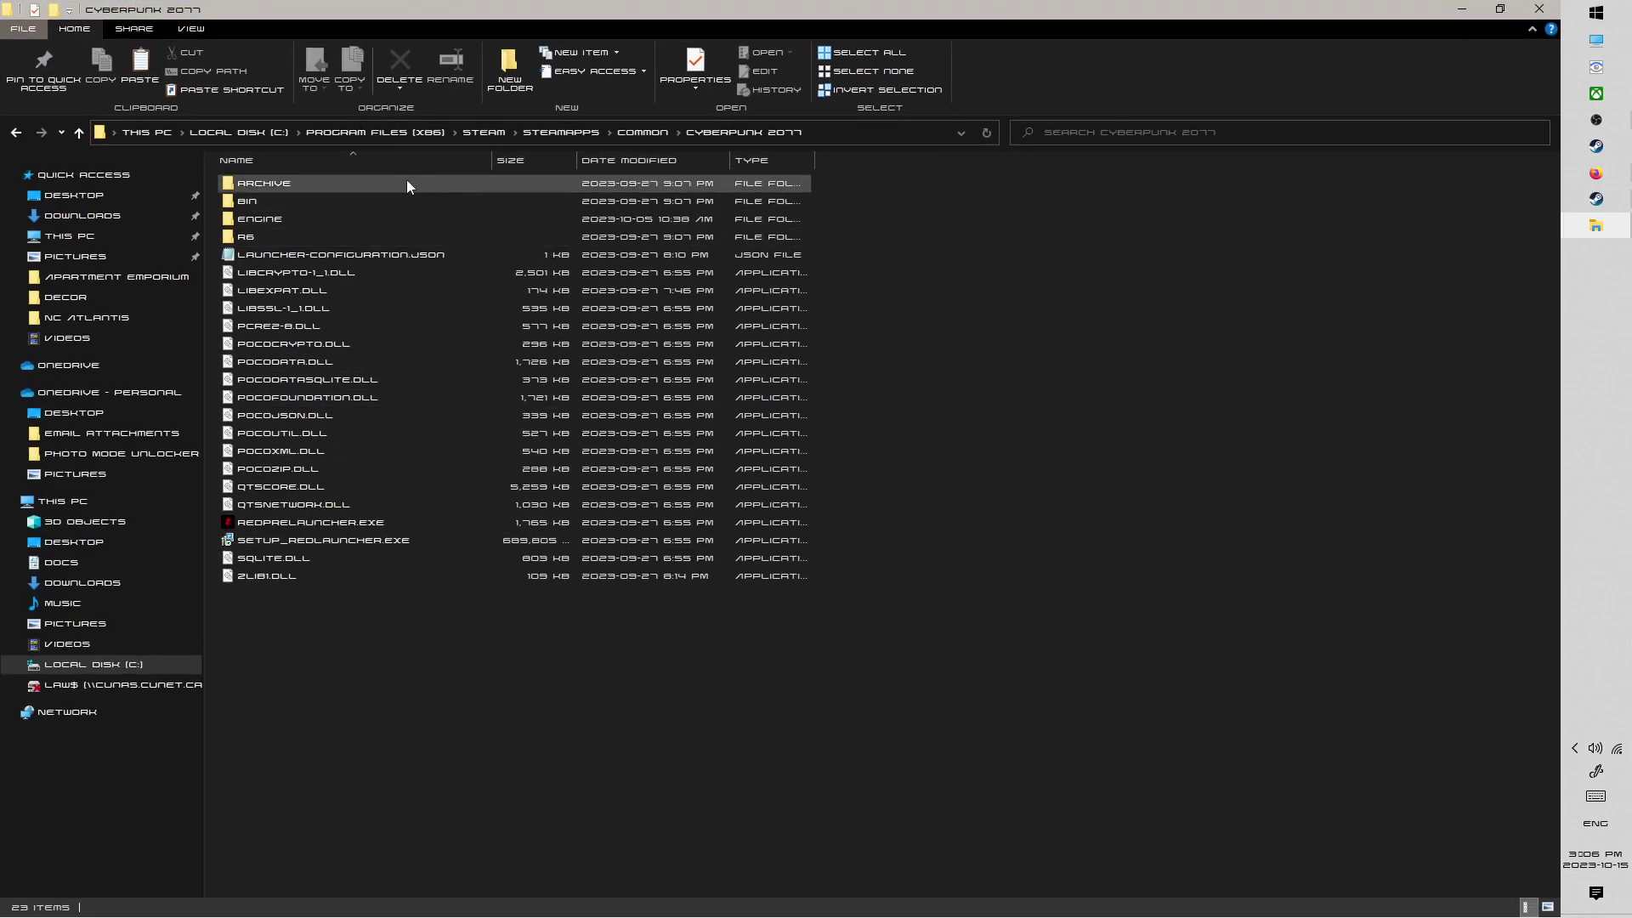
double_click(292, 180)
double_click(311, 185)
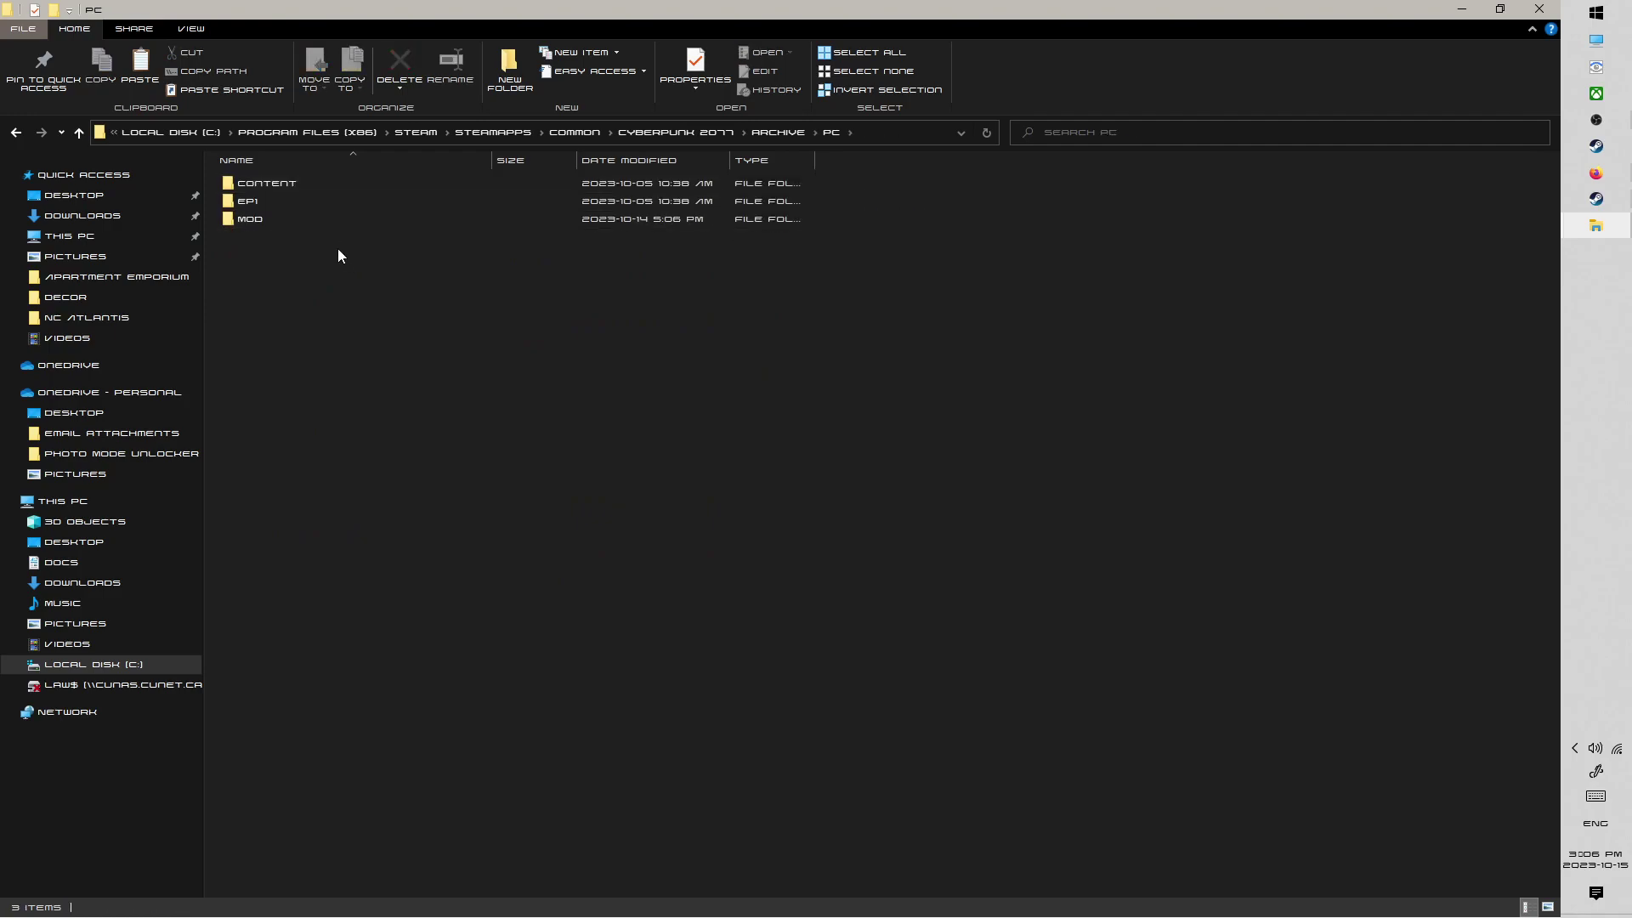
double_click(320, 222)
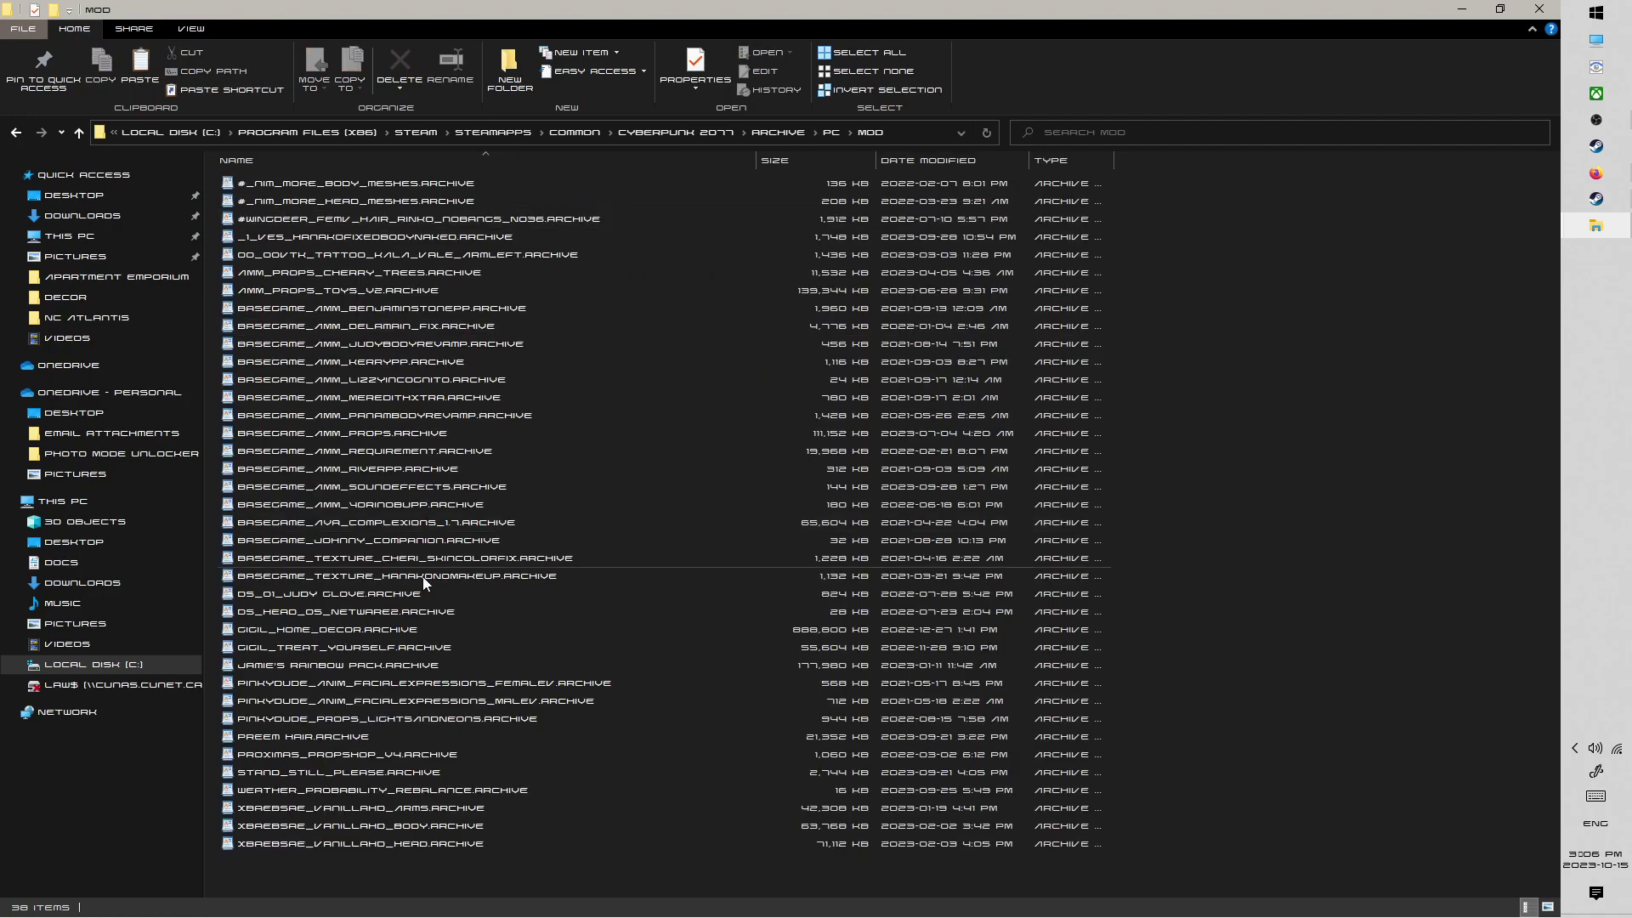
left_click(354, 756)
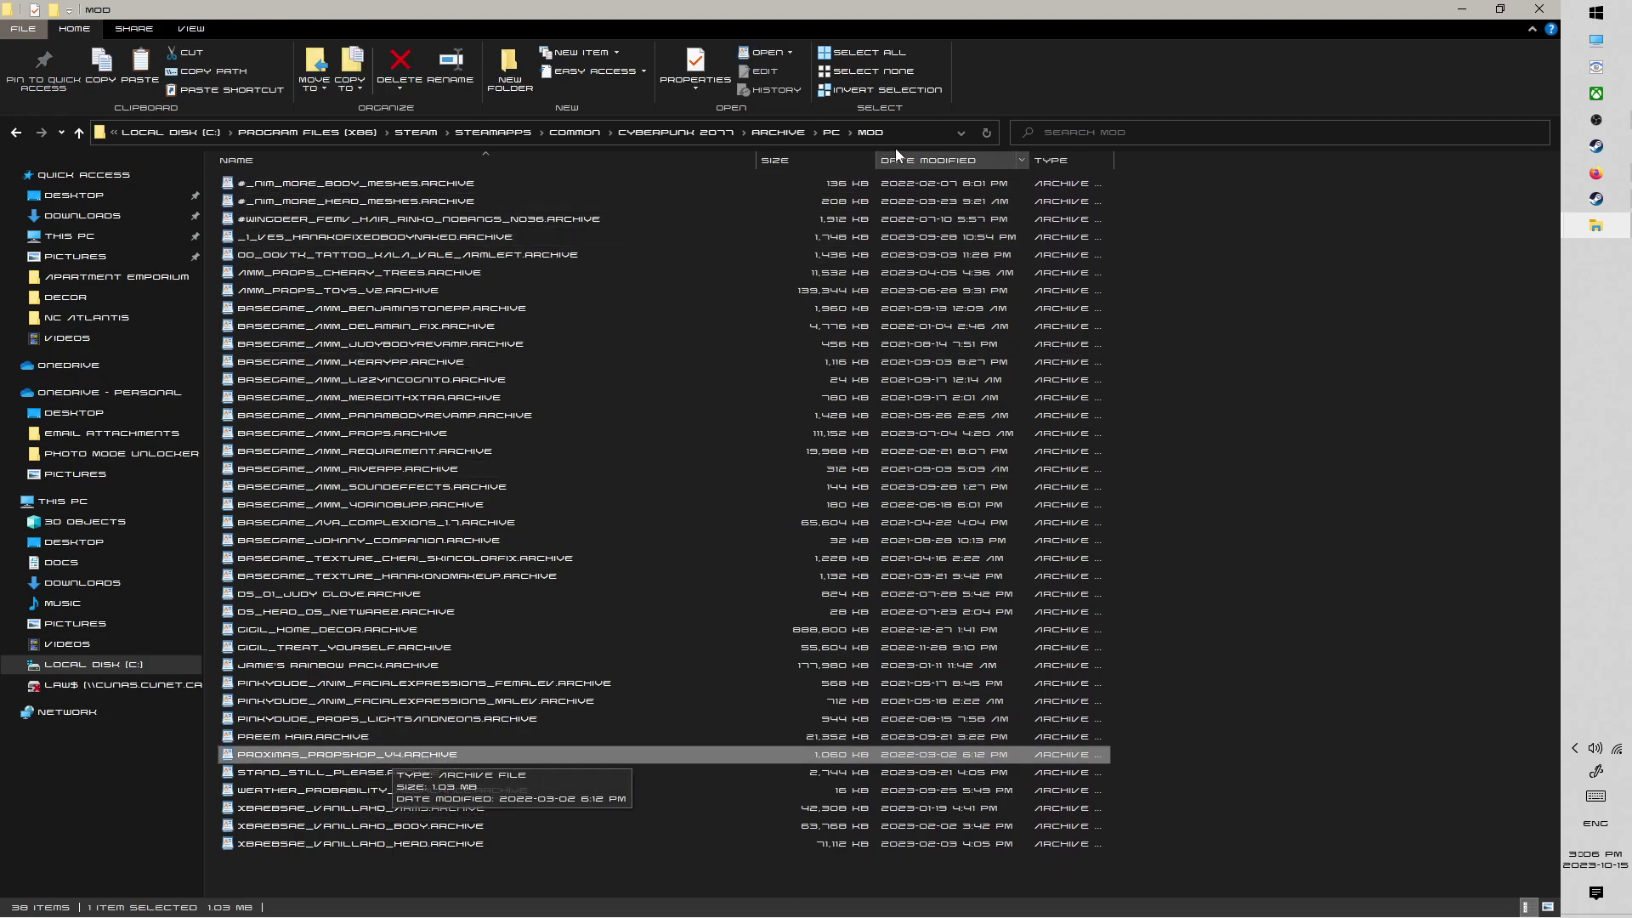
left_click(692, 132)
Navigate through bin\x64\plugins\cyber_engine_tweaks into the mods folder.
double_click(304, 202)
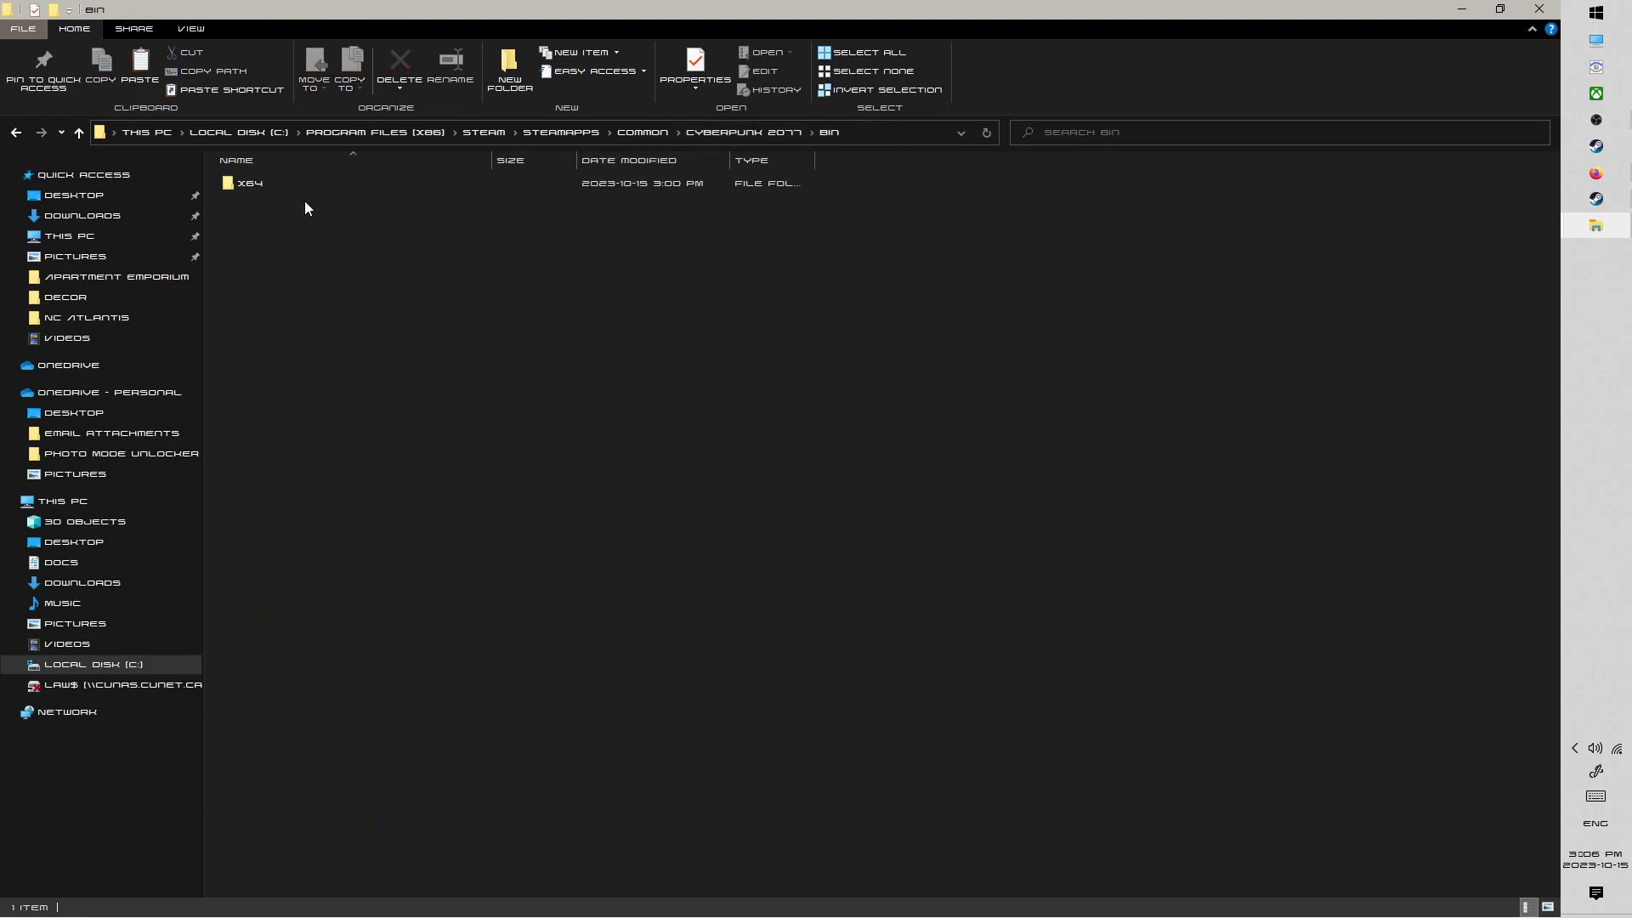
double_click(298, 184)
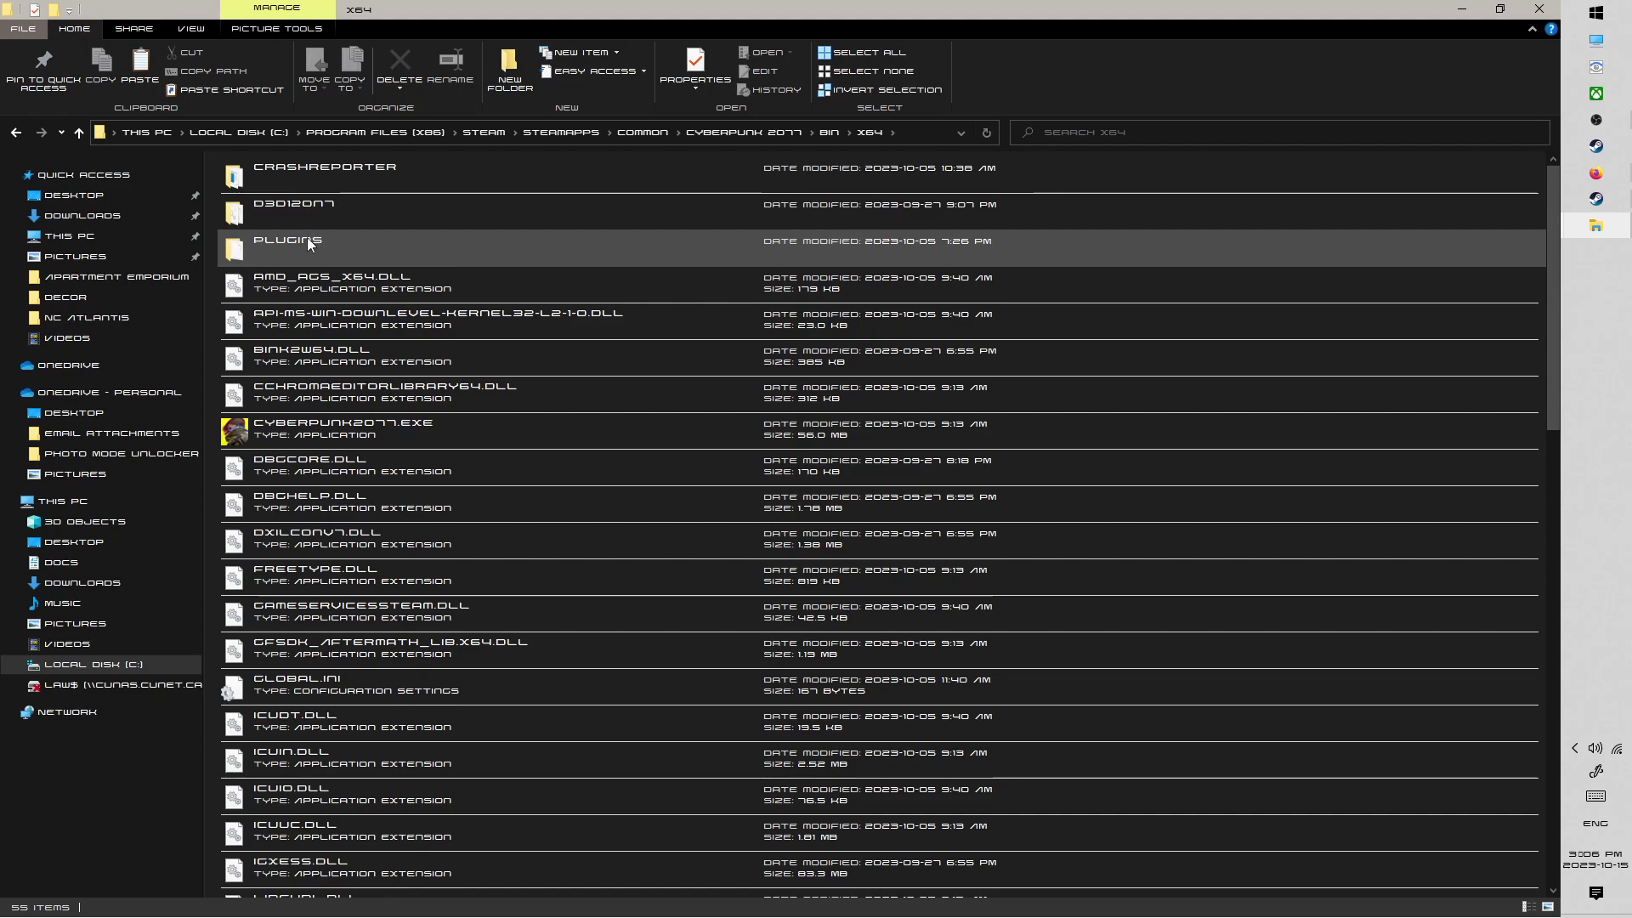
double_click(307, 237)
double_click(318, 185)
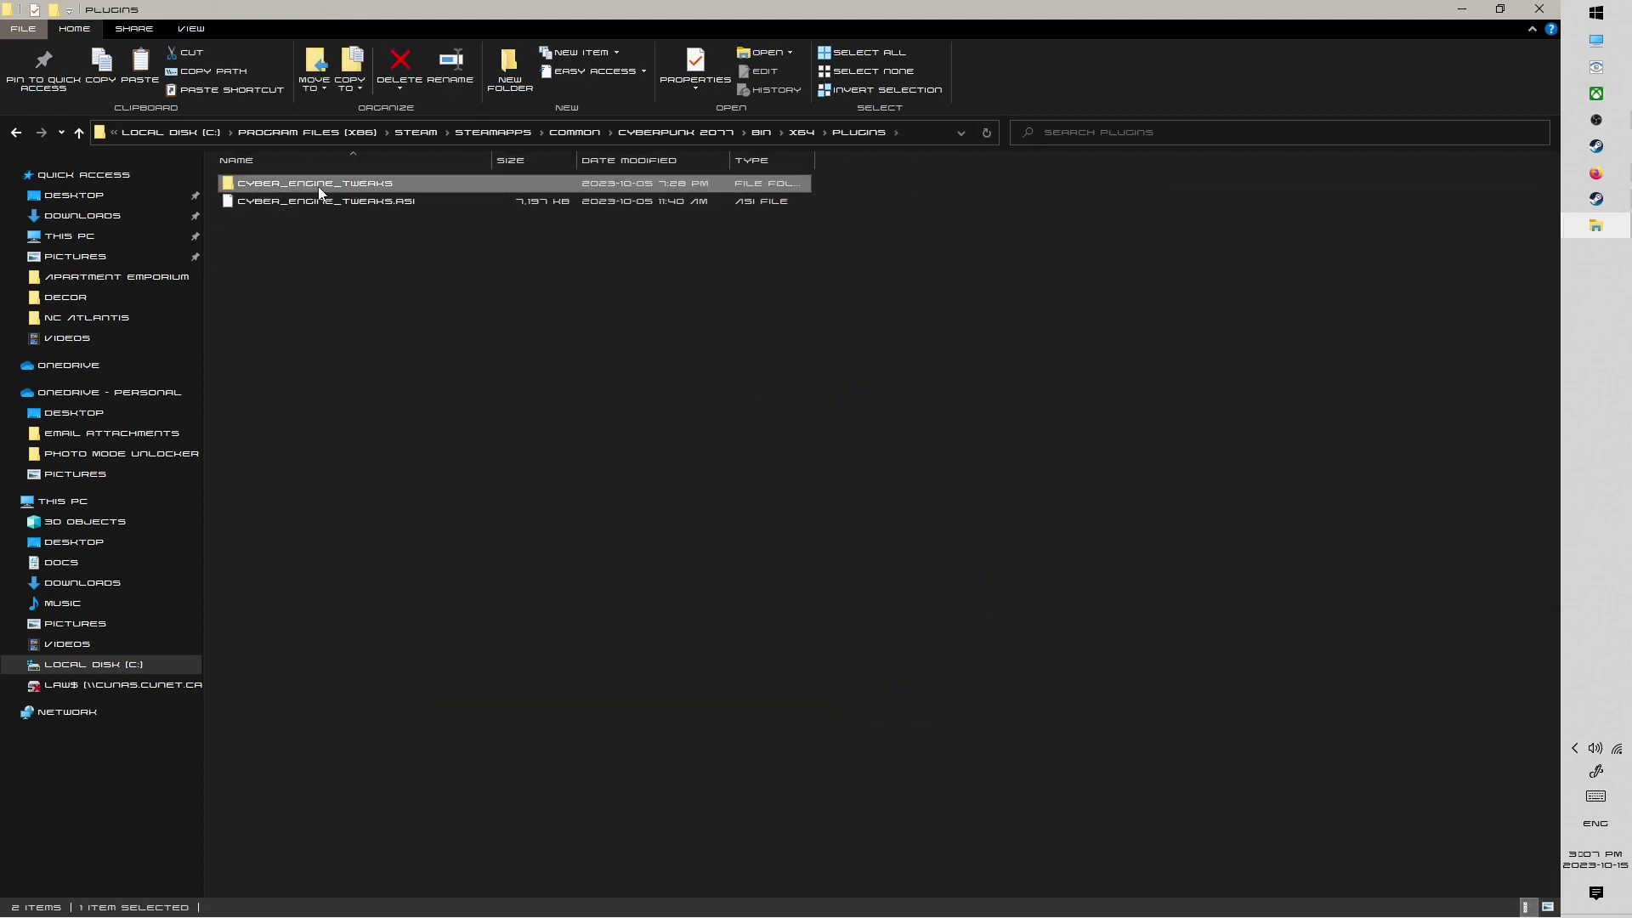
left_click(304, 202)
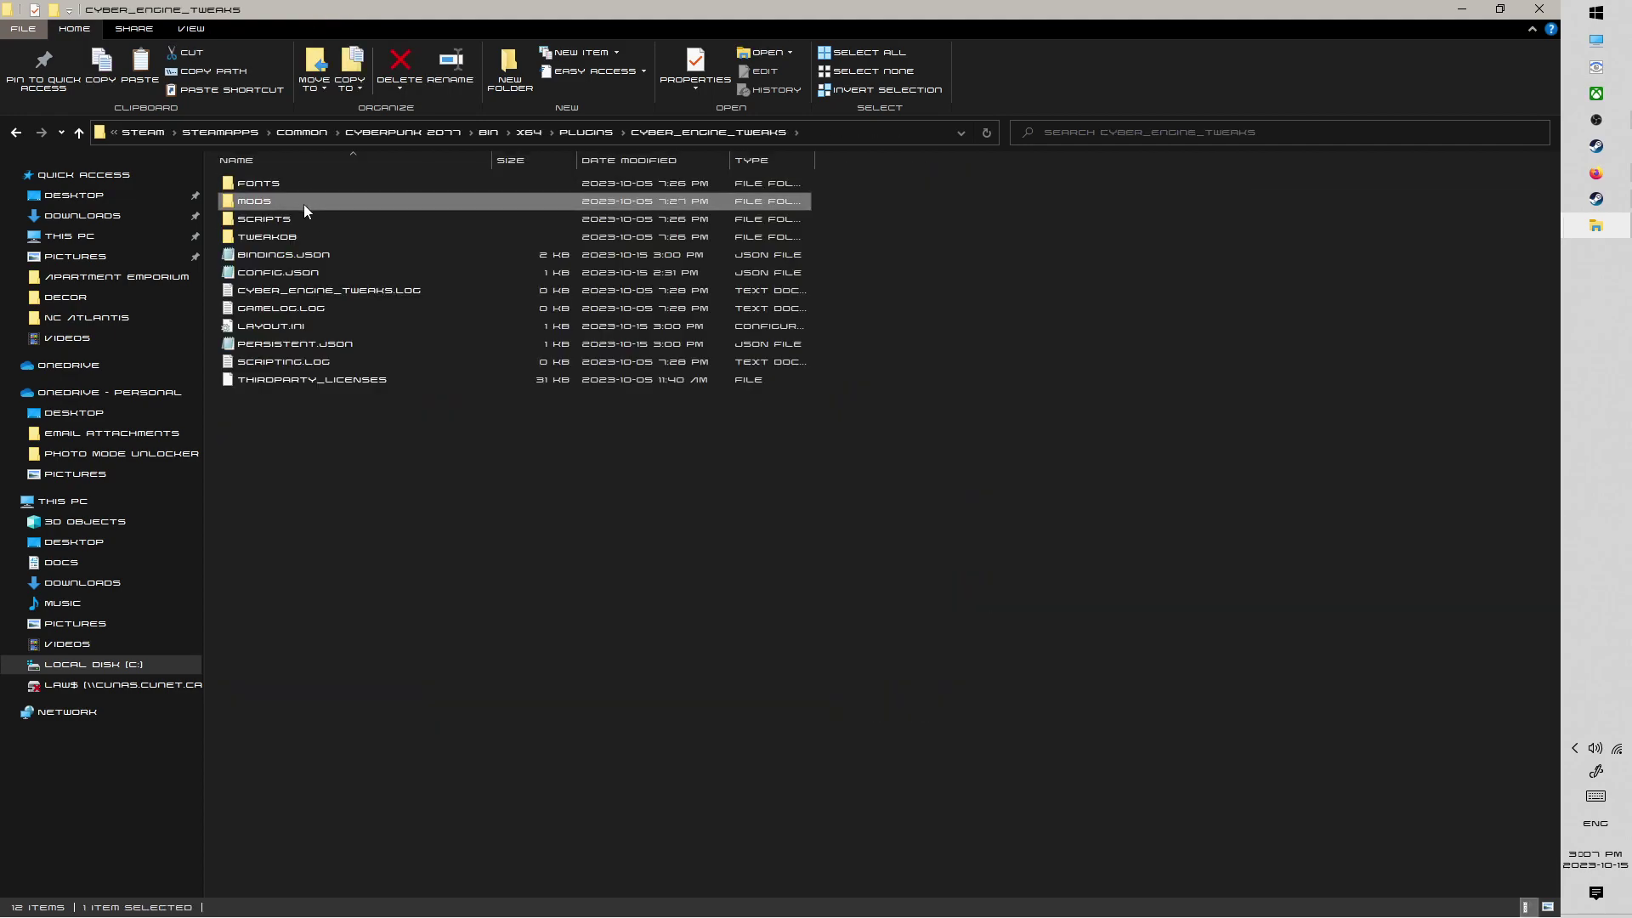
double_click(304, 204)
Open appearancemenumod\Collabs\Custom Props and check PROXIMAS_PROPSHOP_V4.LUA is 84 KB.
left_click(315, 192)
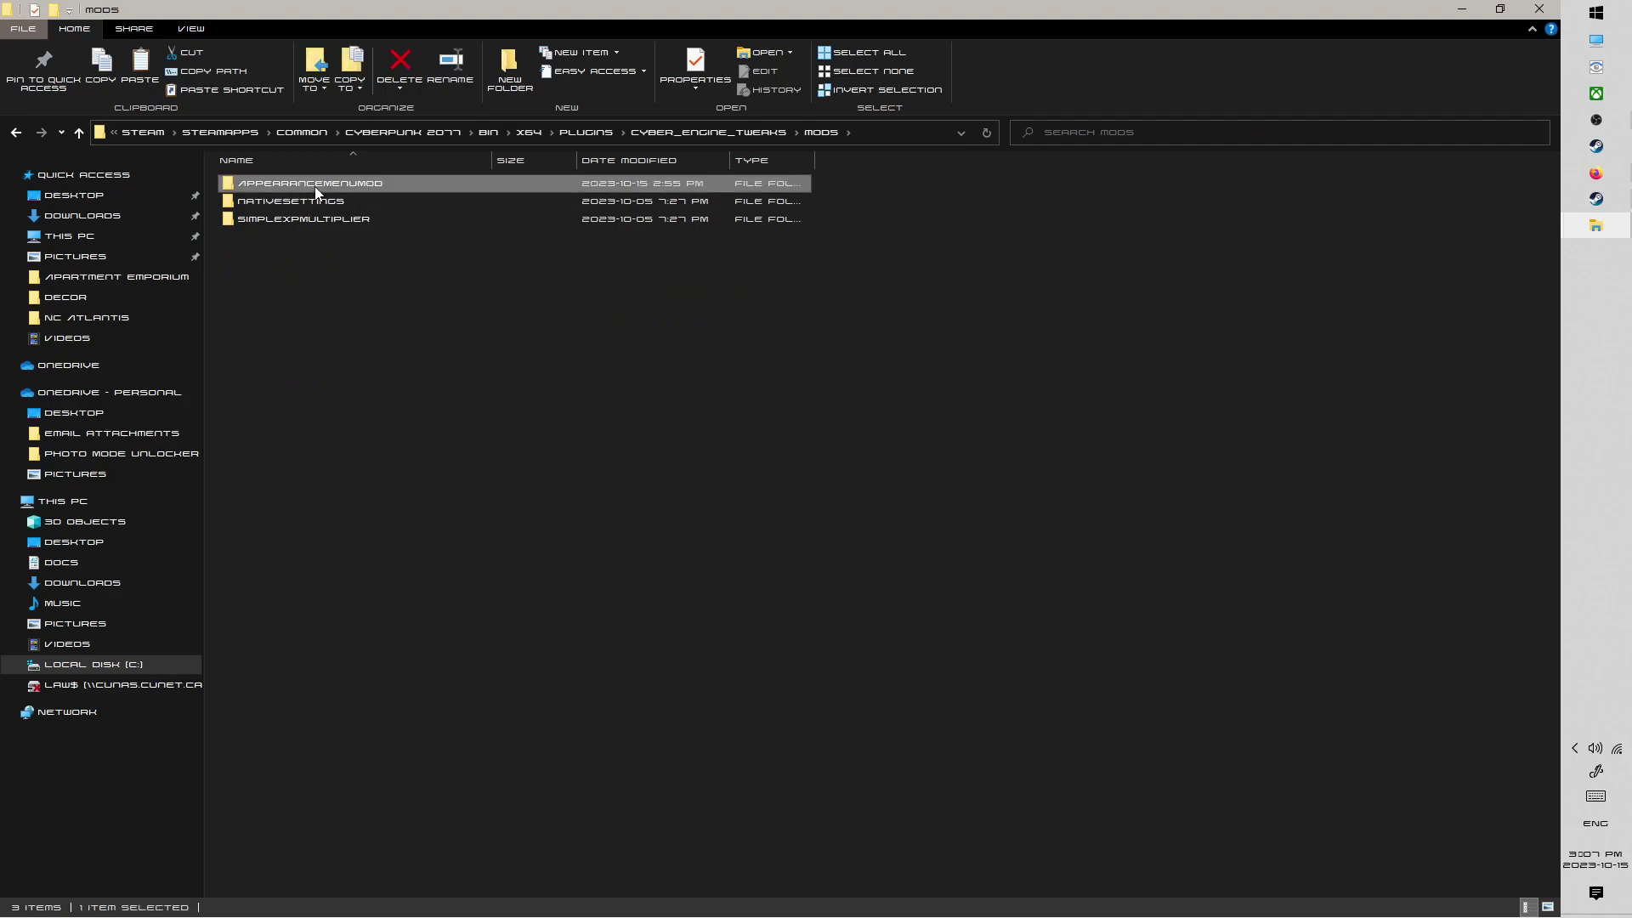
double_click(316, 190)
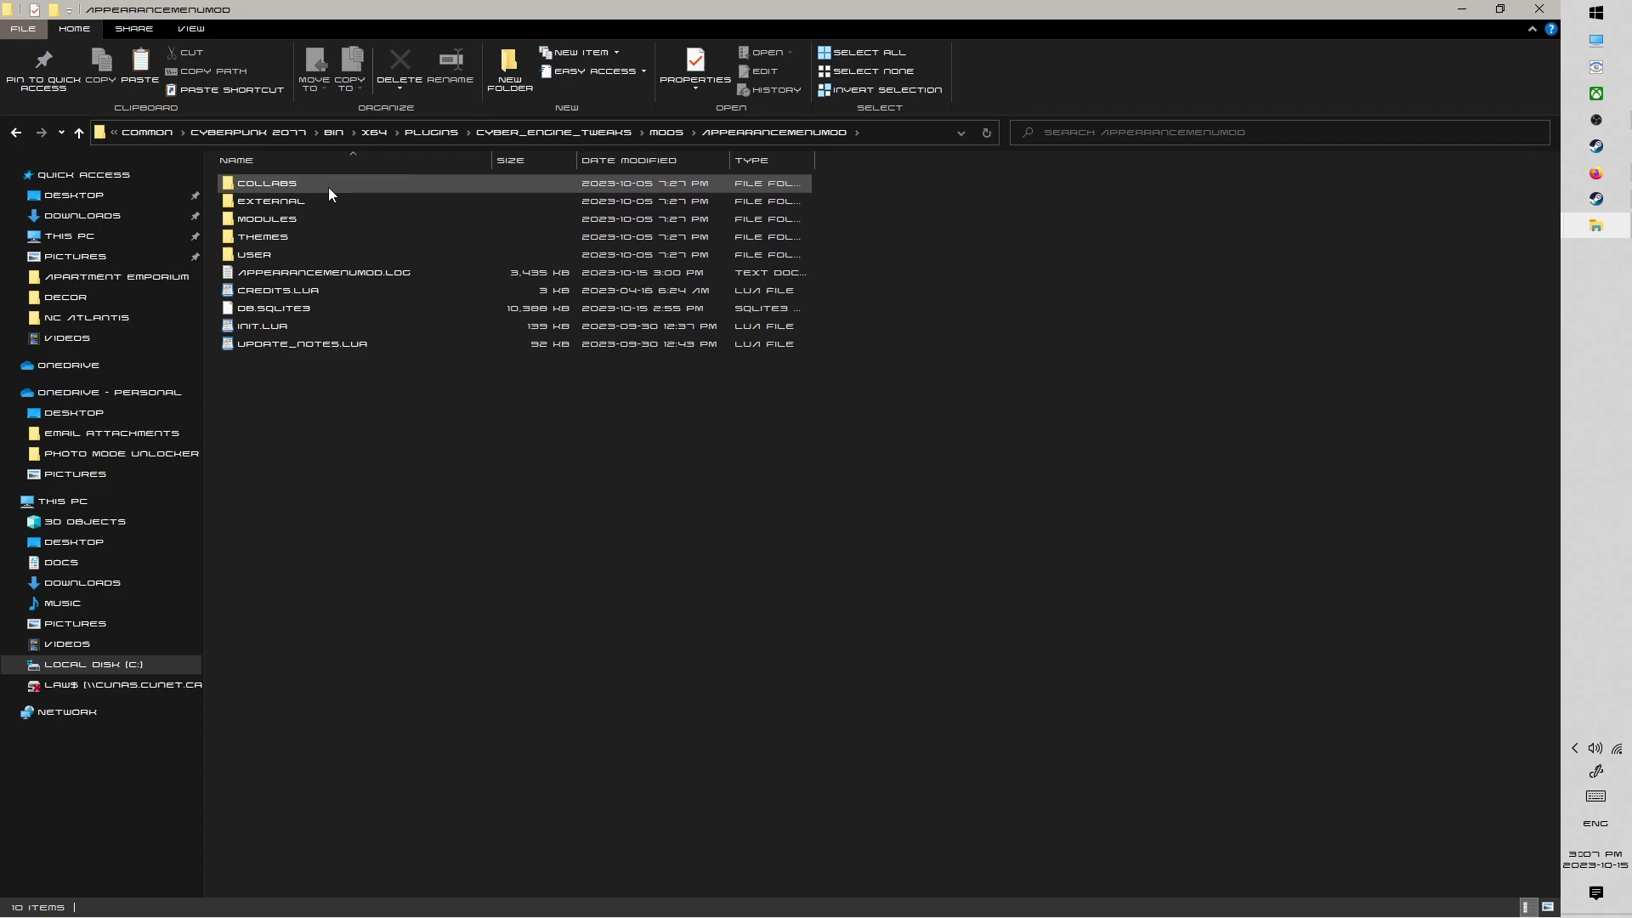
double_click(329, 189)
left_click(327, 239)
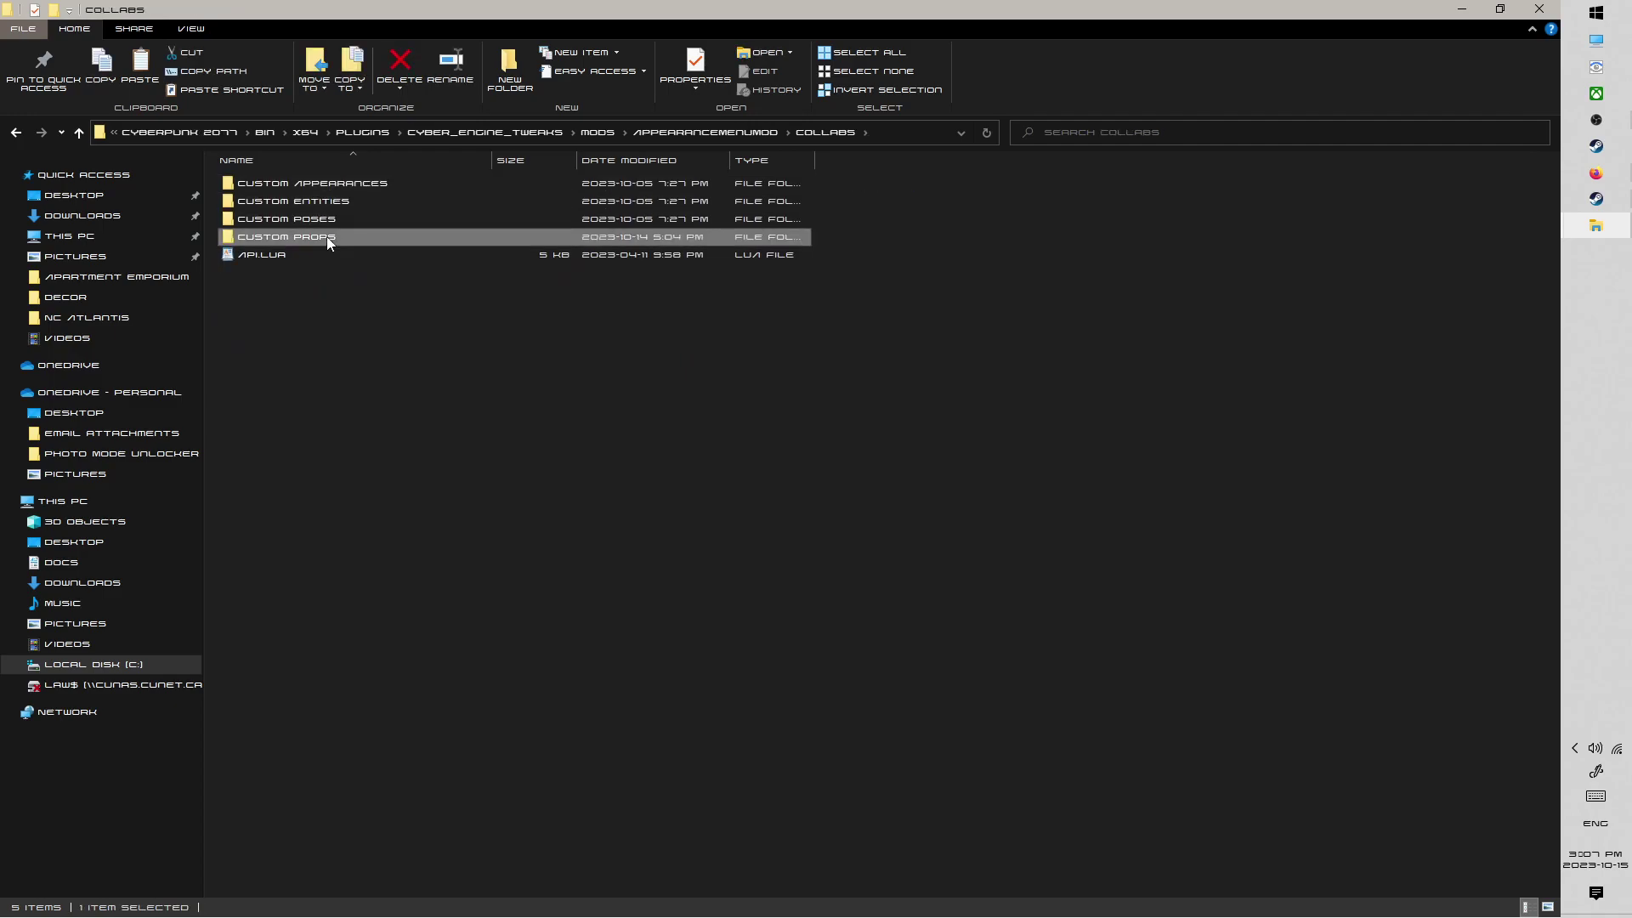
double_click(328, 239)
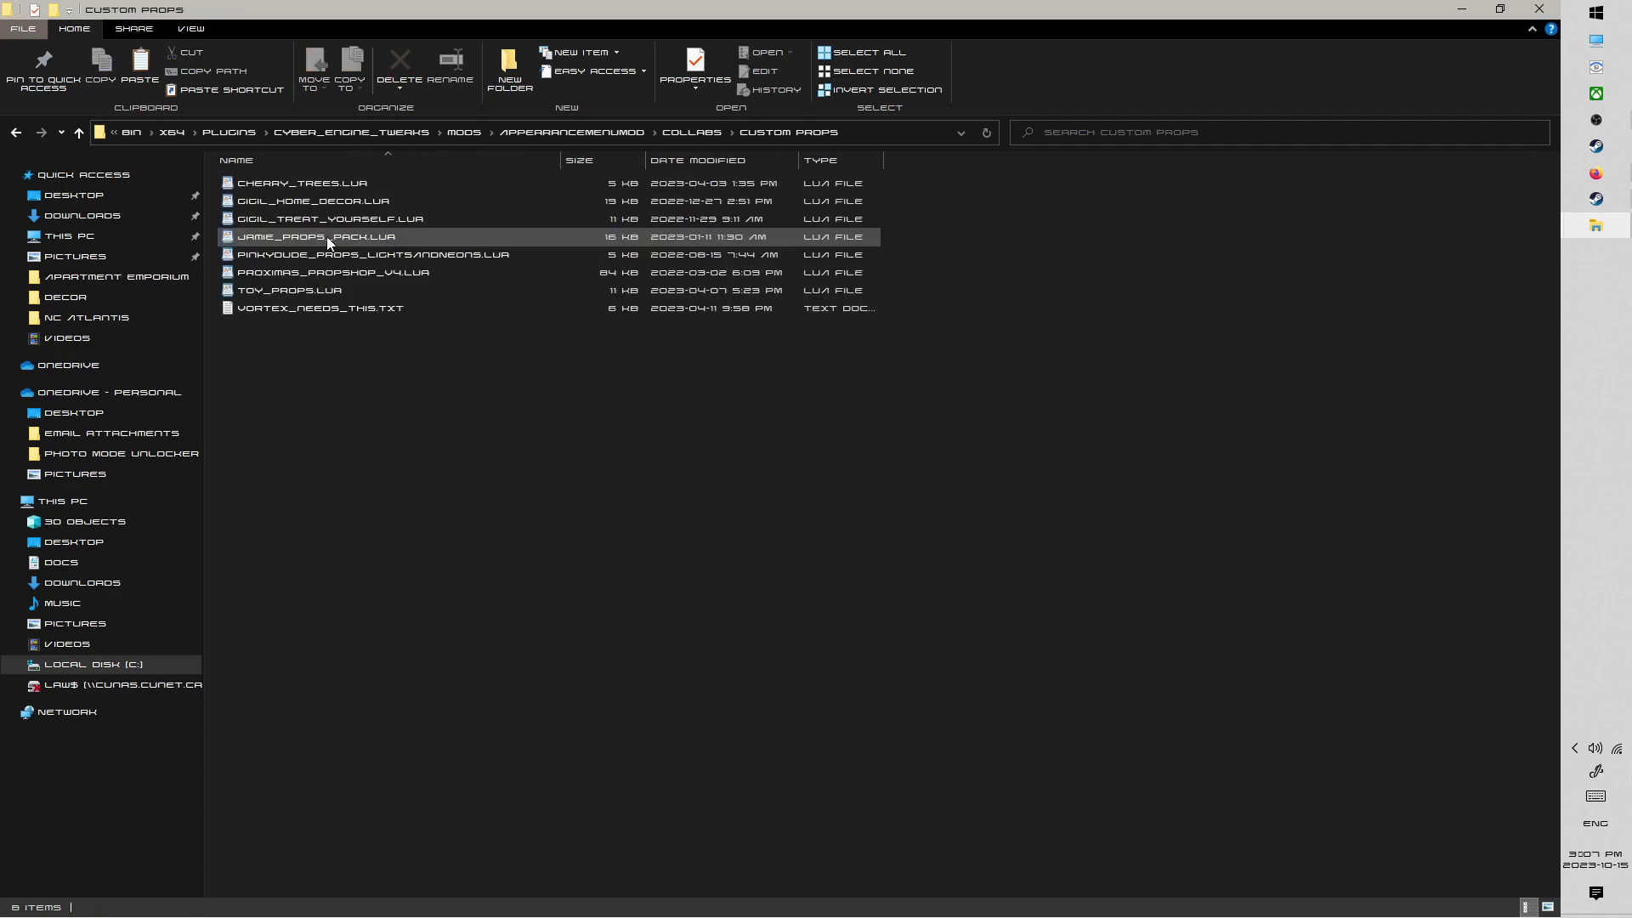
left_click(369, 273)
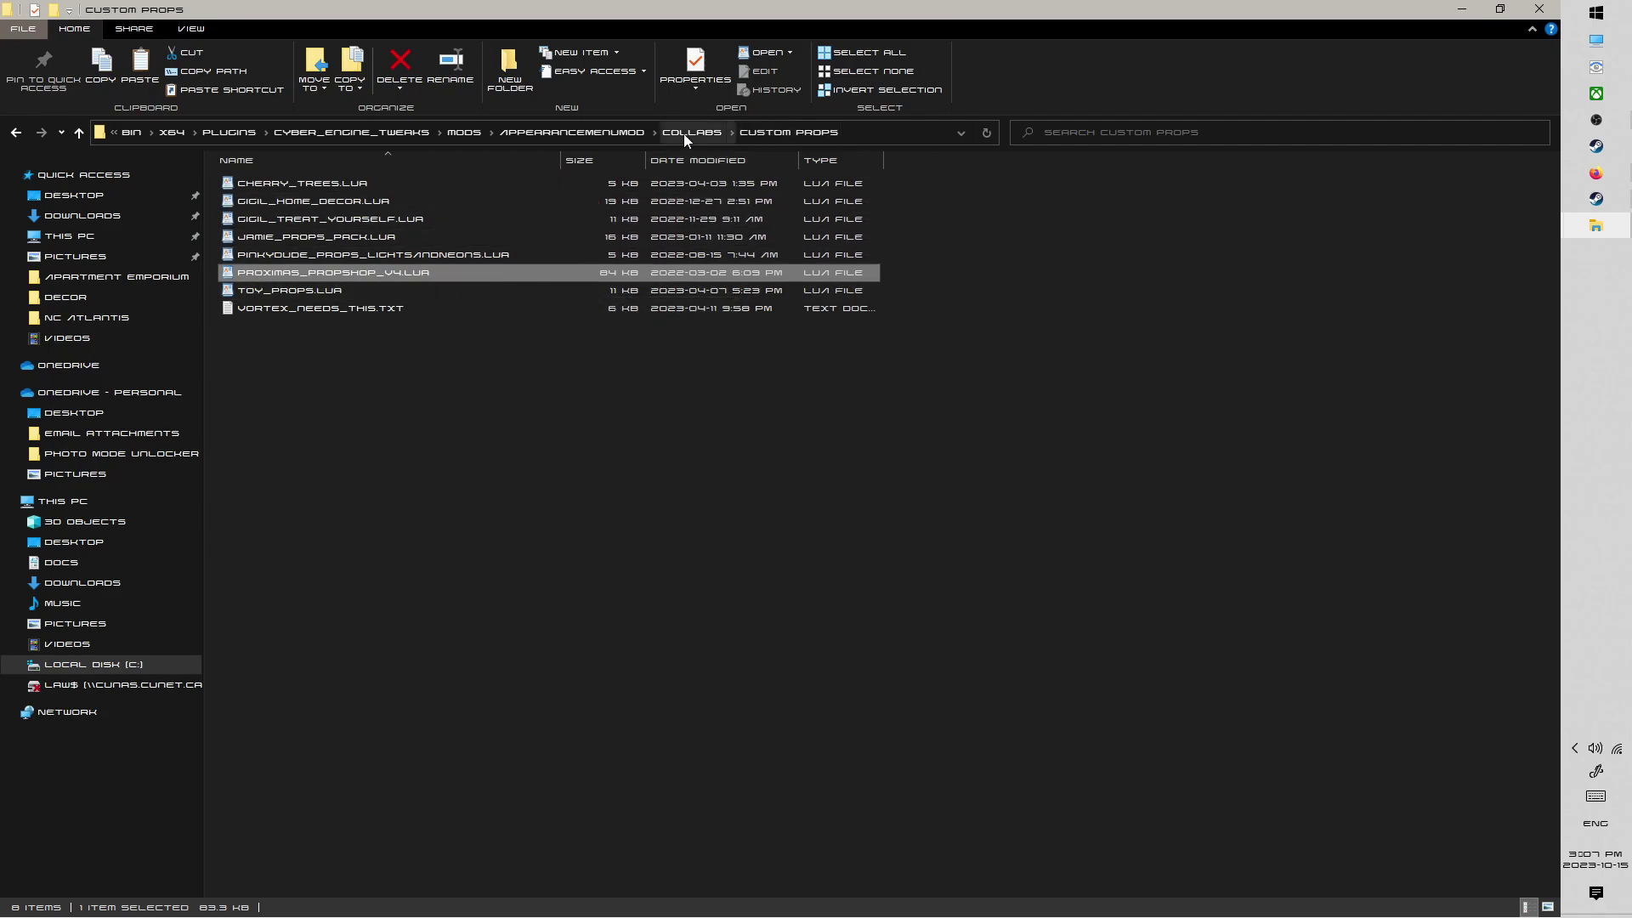
From AppearanceMenuMod, open User\Decor and check Executive Suite.json is 269 KB.
left_click(586, 134)
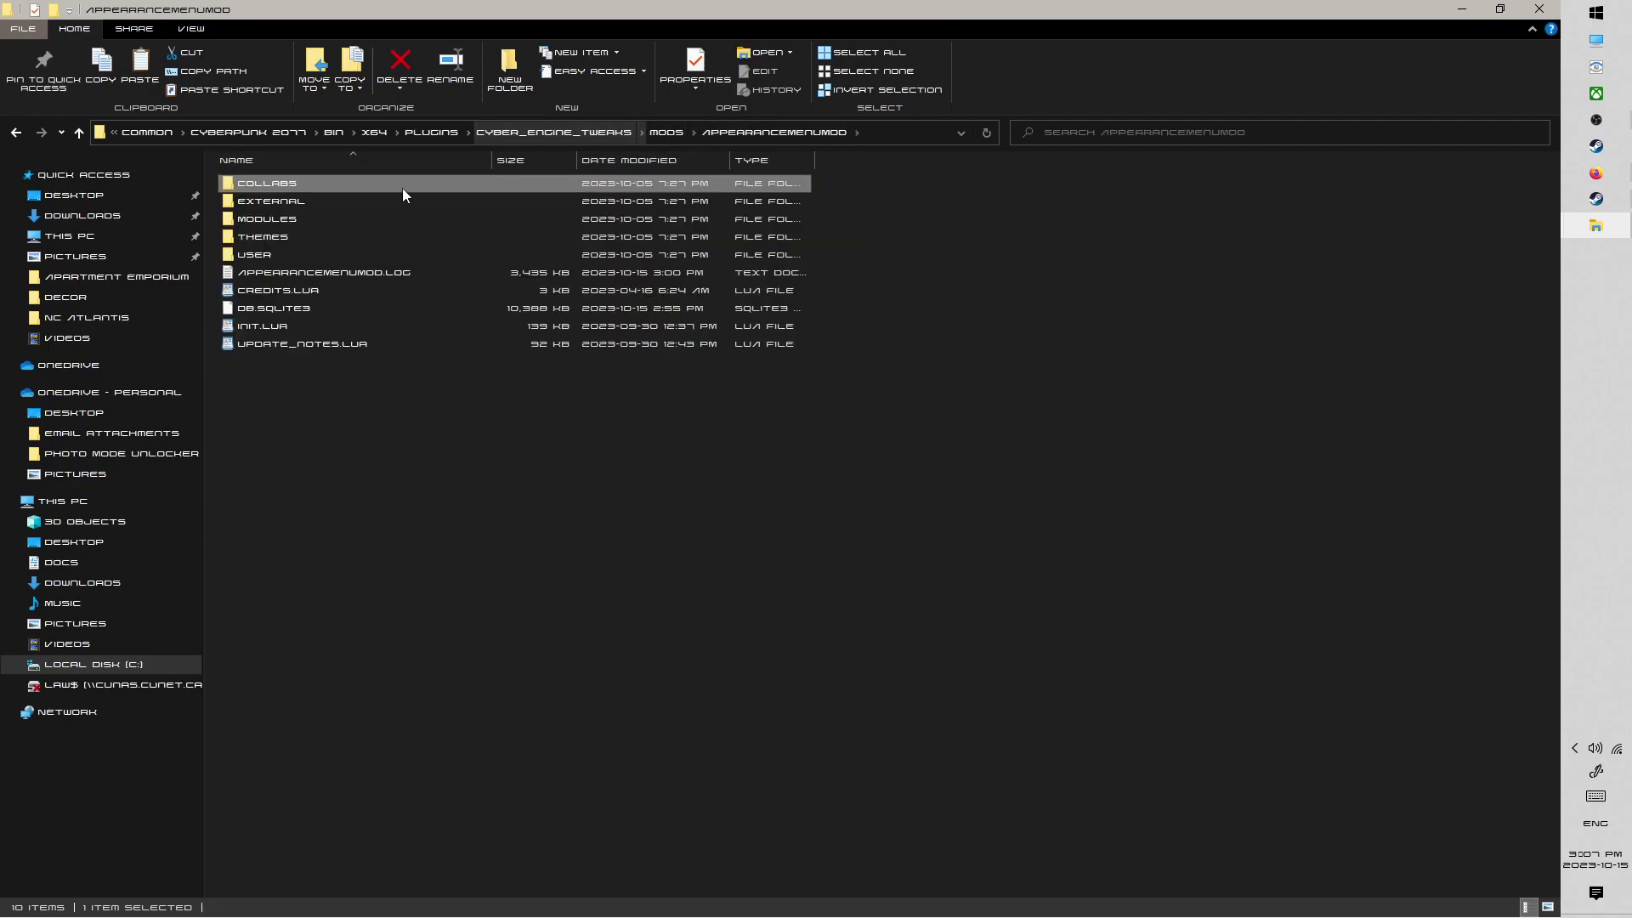
left_click(334, 255)
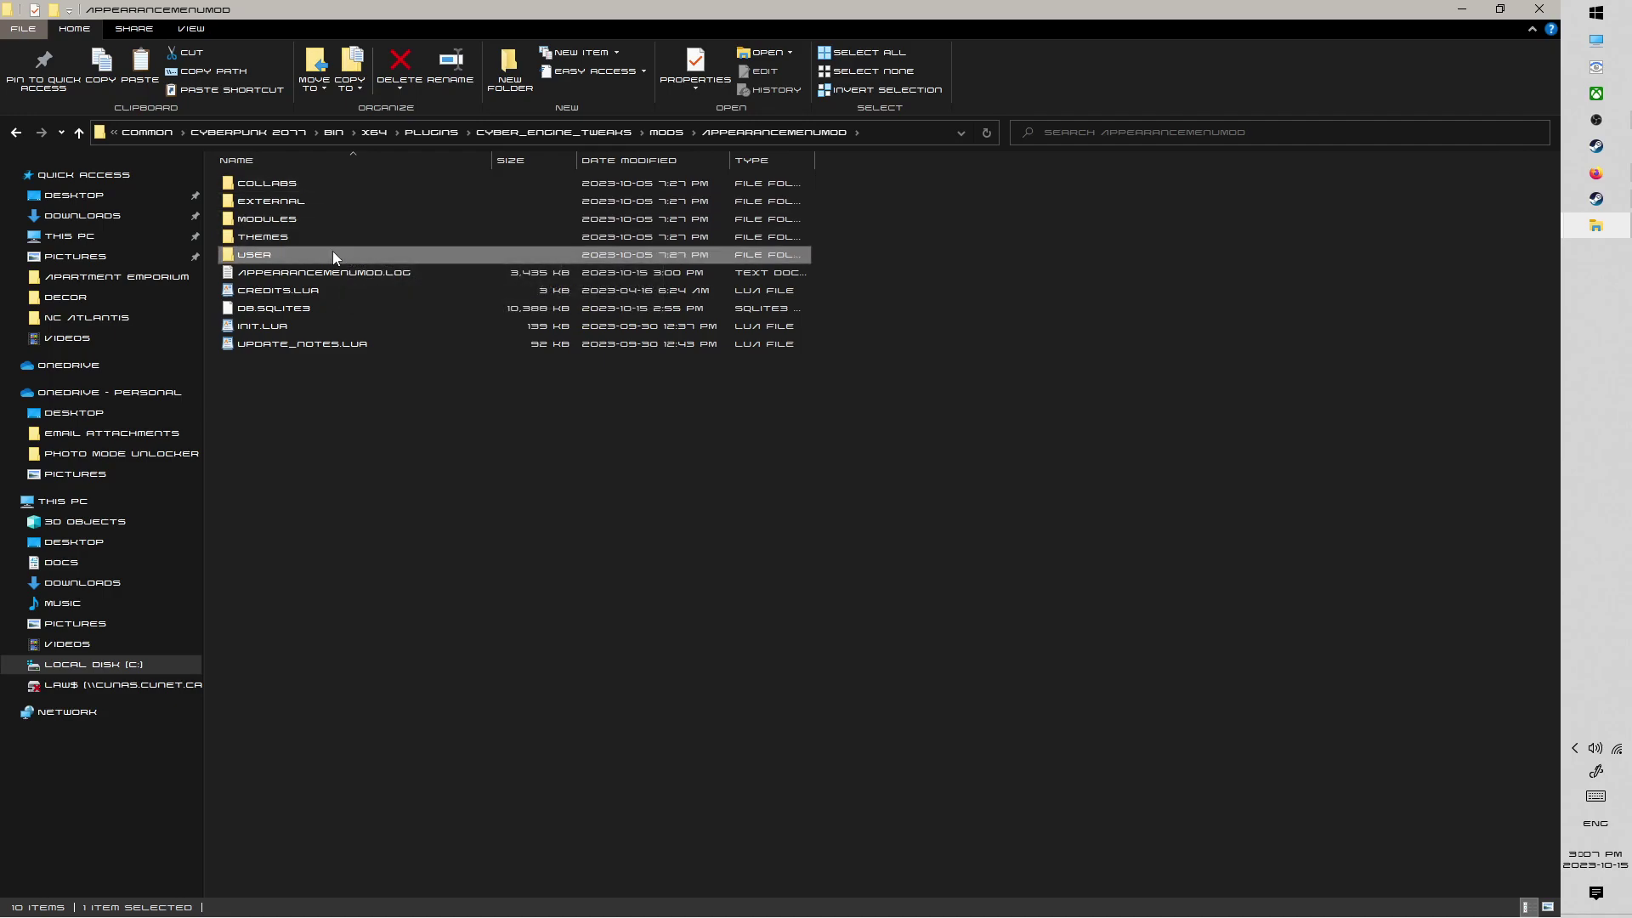
double_click(333, 255)
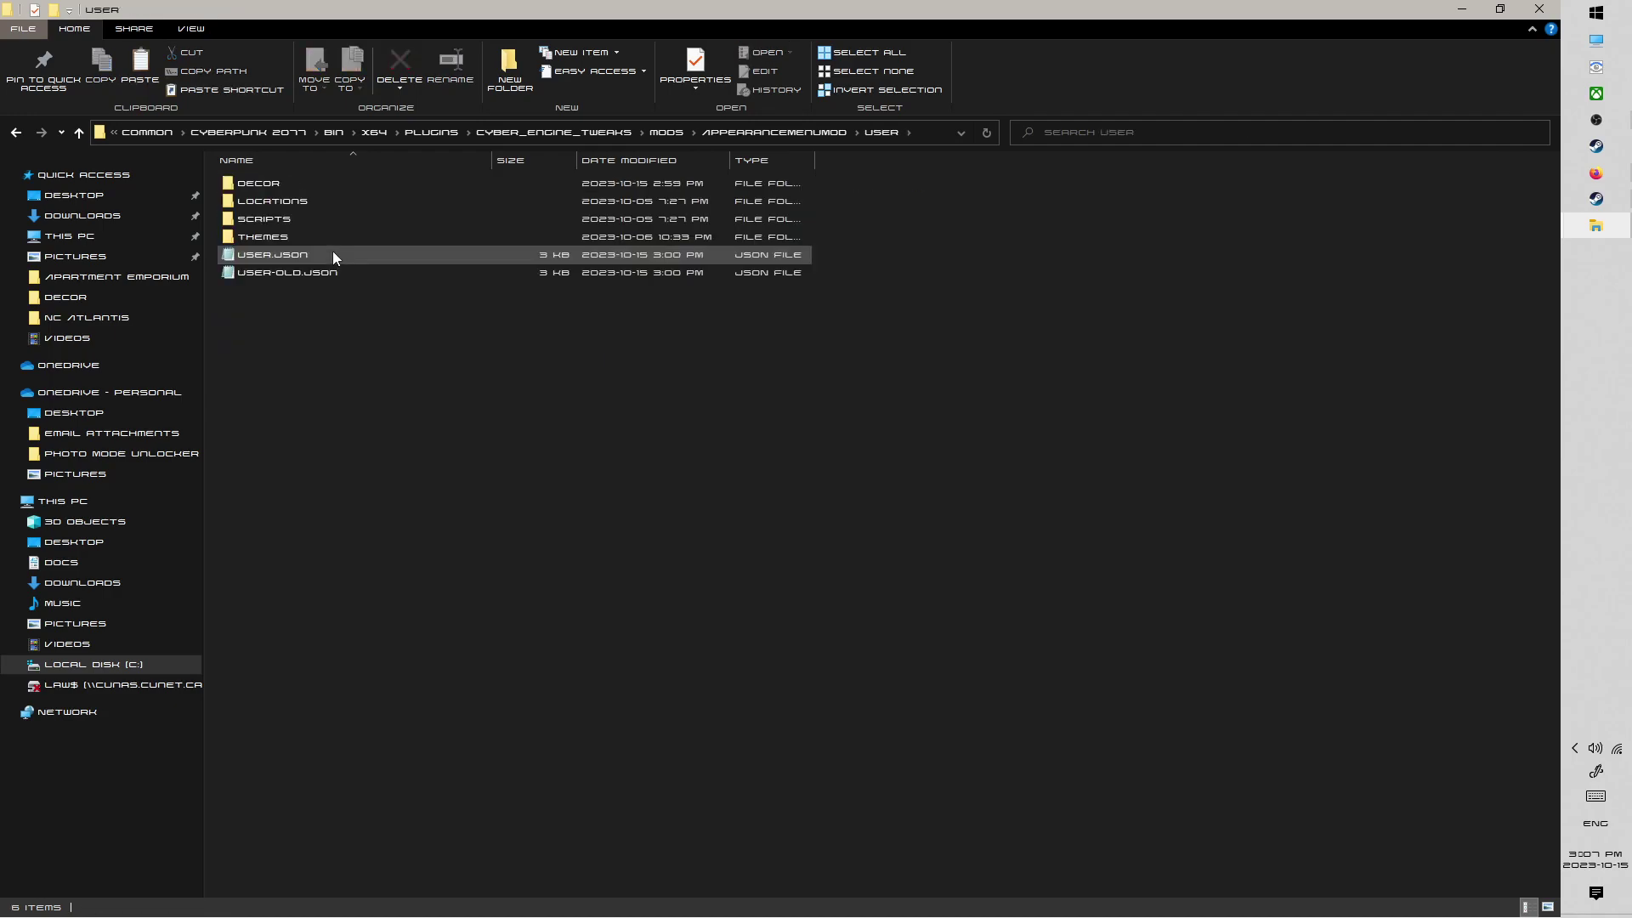
double_click(325, 182)
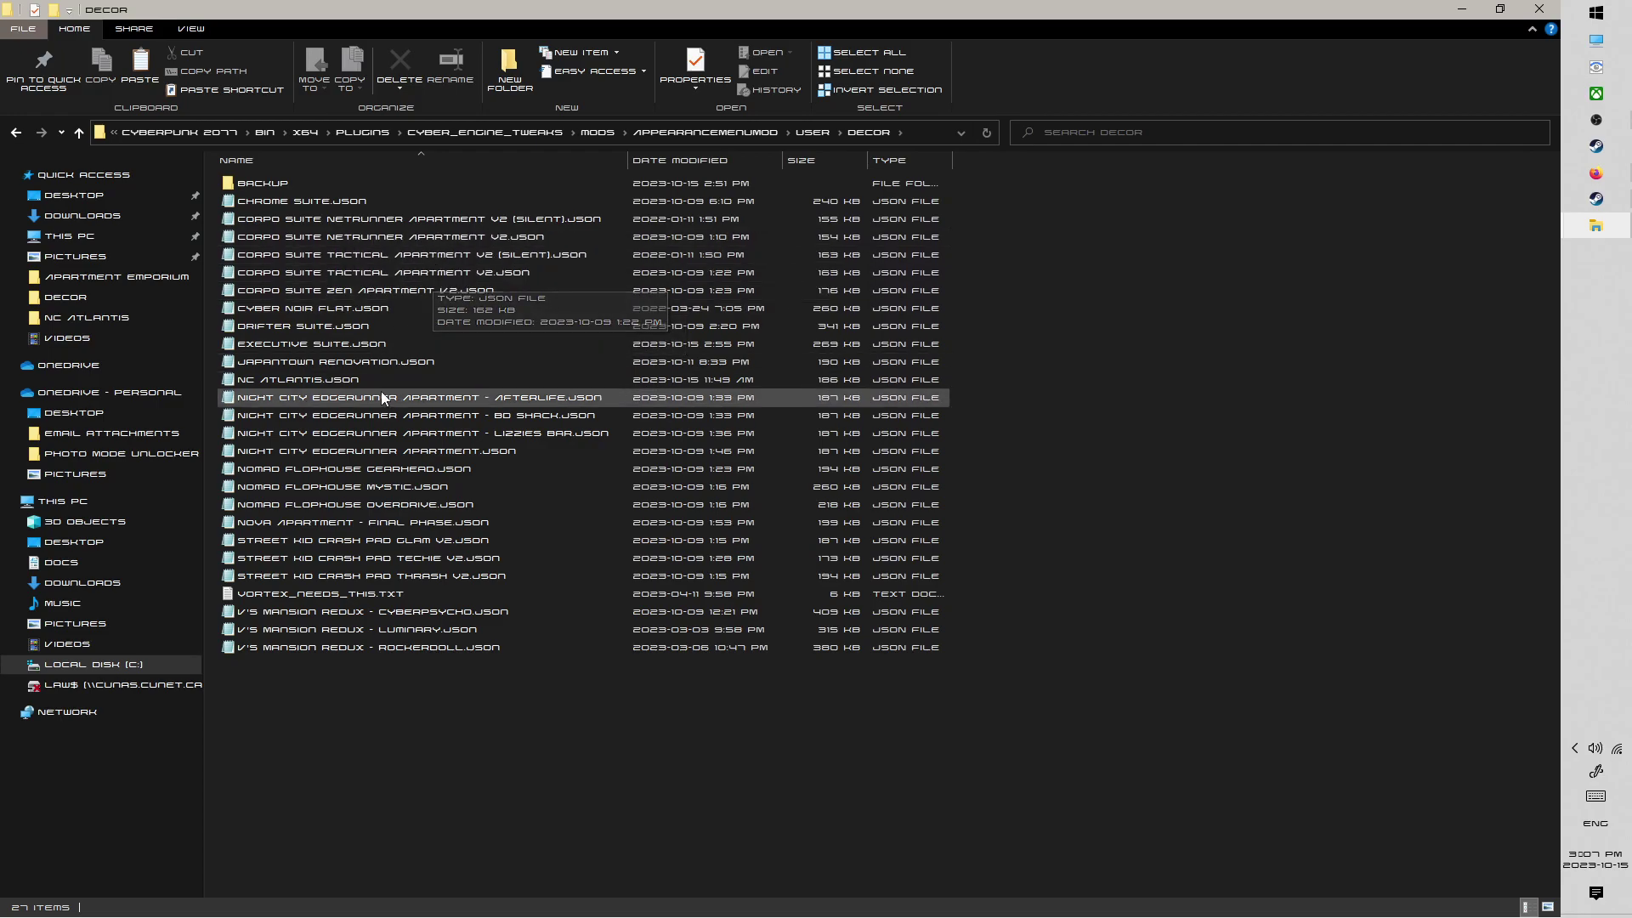
left_click(332, 348)
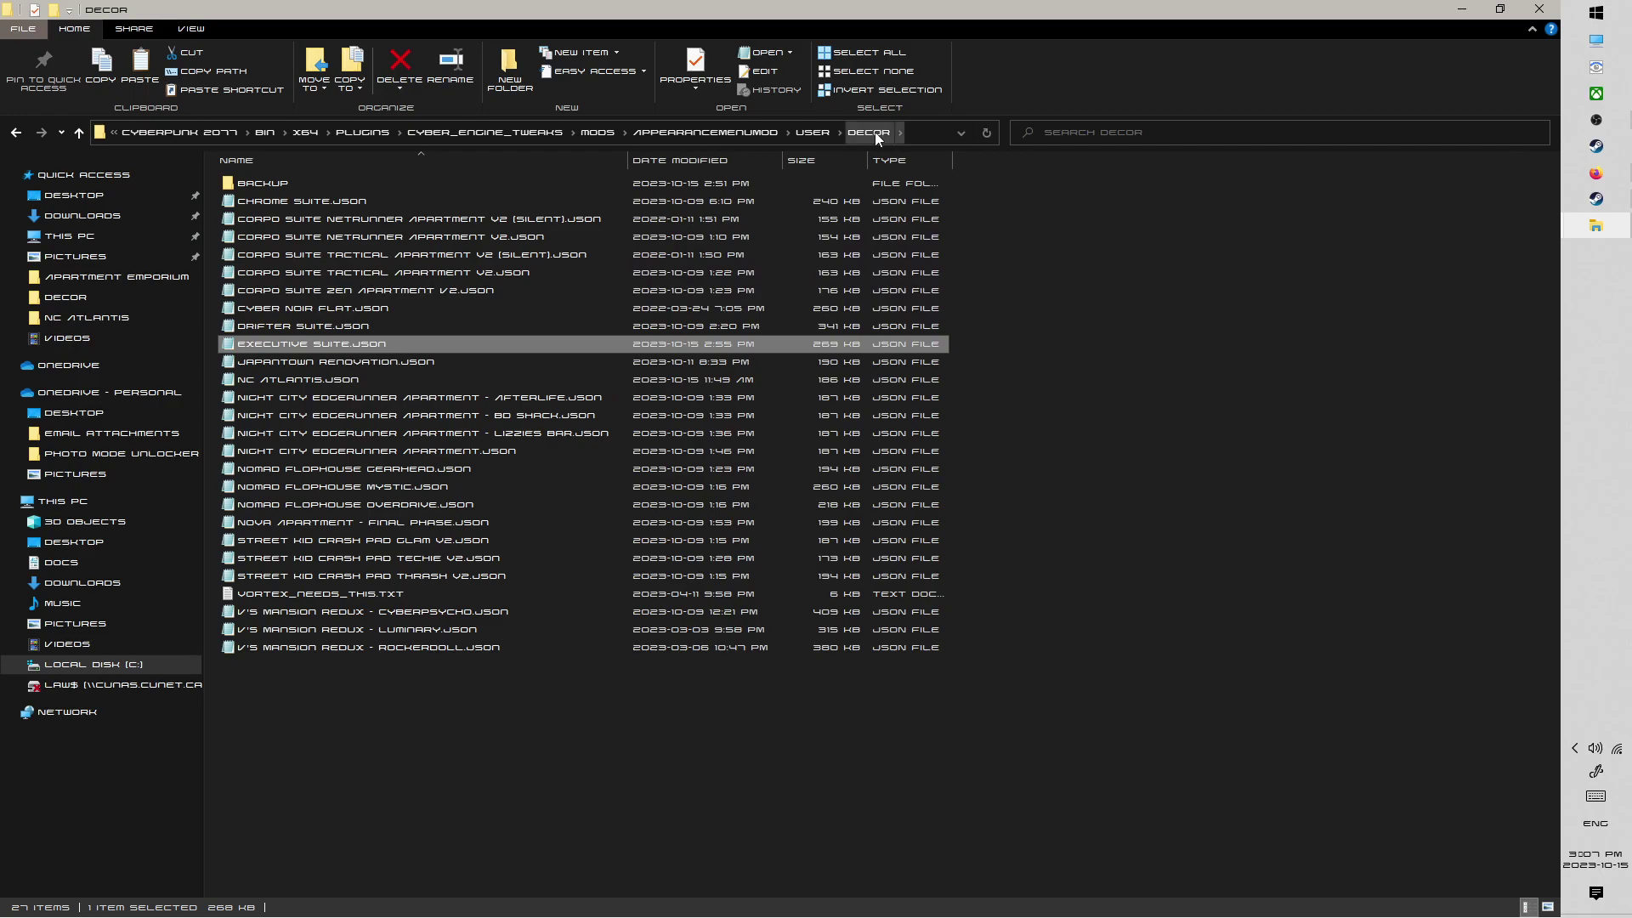
left_click(1065, 312)
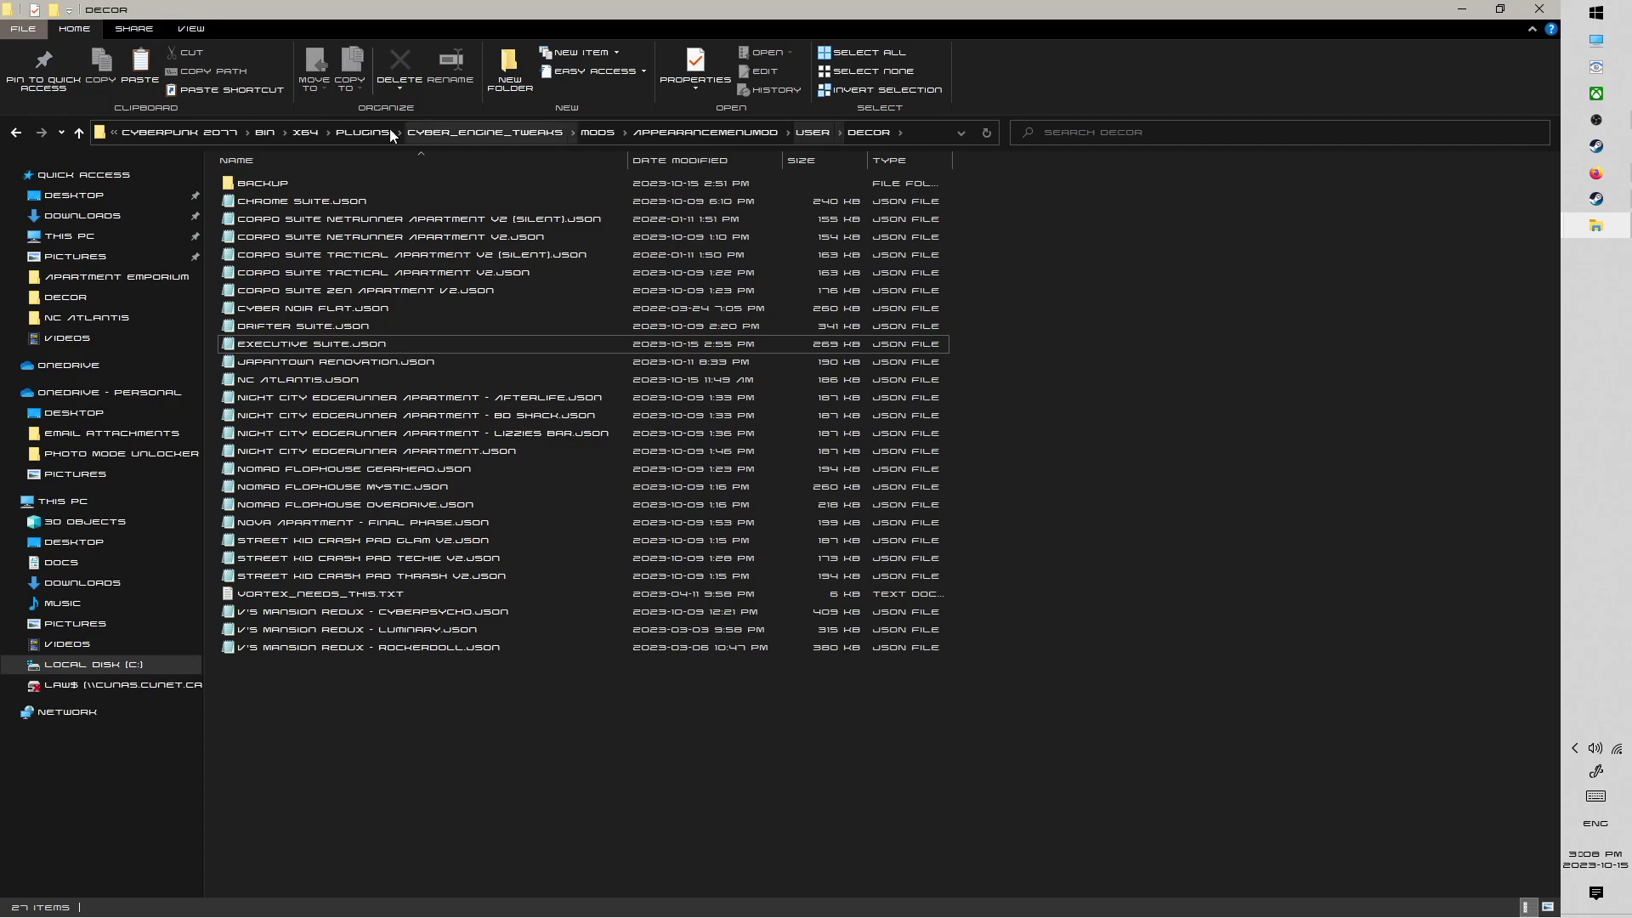
Go up to steamapps\common and check the Cyberpunk 2077 folder's 78.6 GB size.
left_click(208, 133)
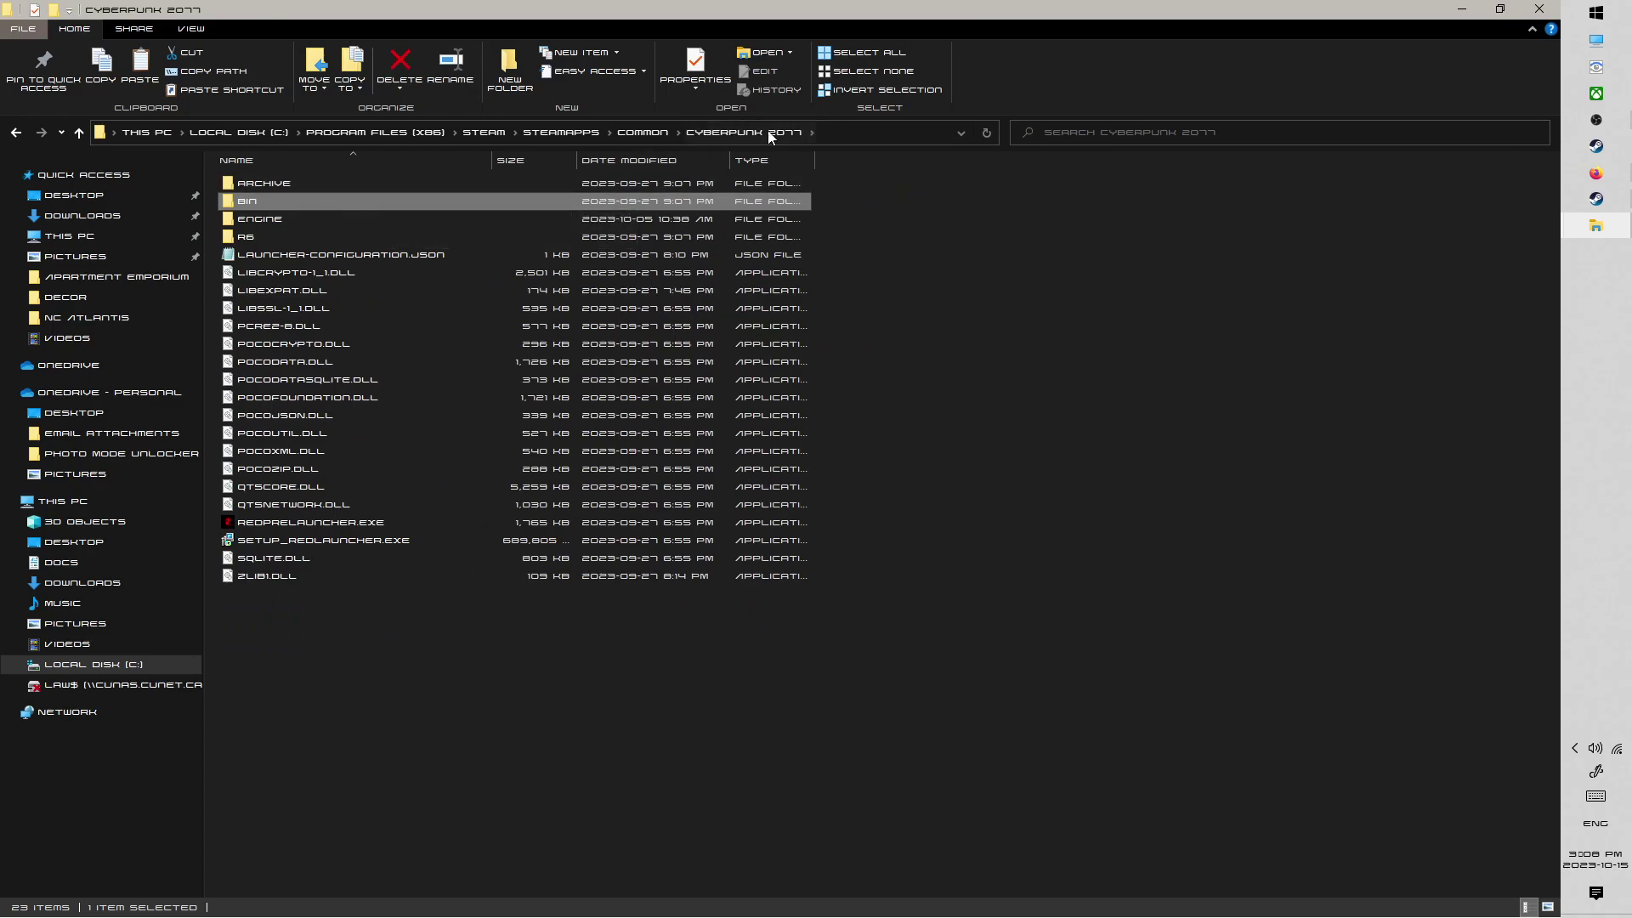
left_click(644, 134)
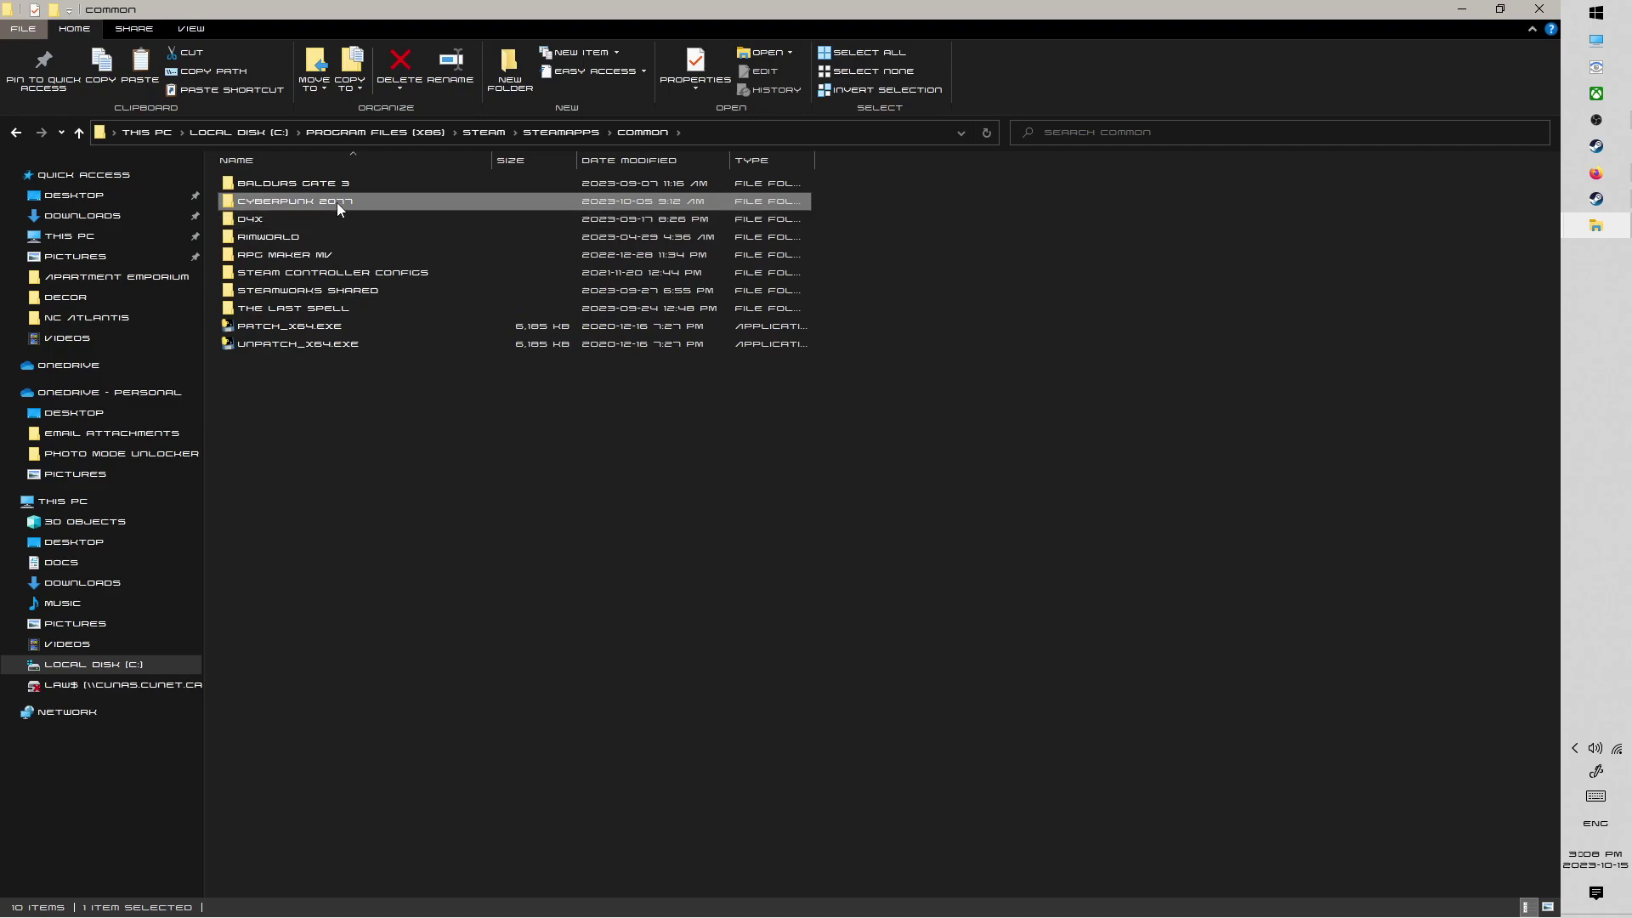
left_click(391, 361)
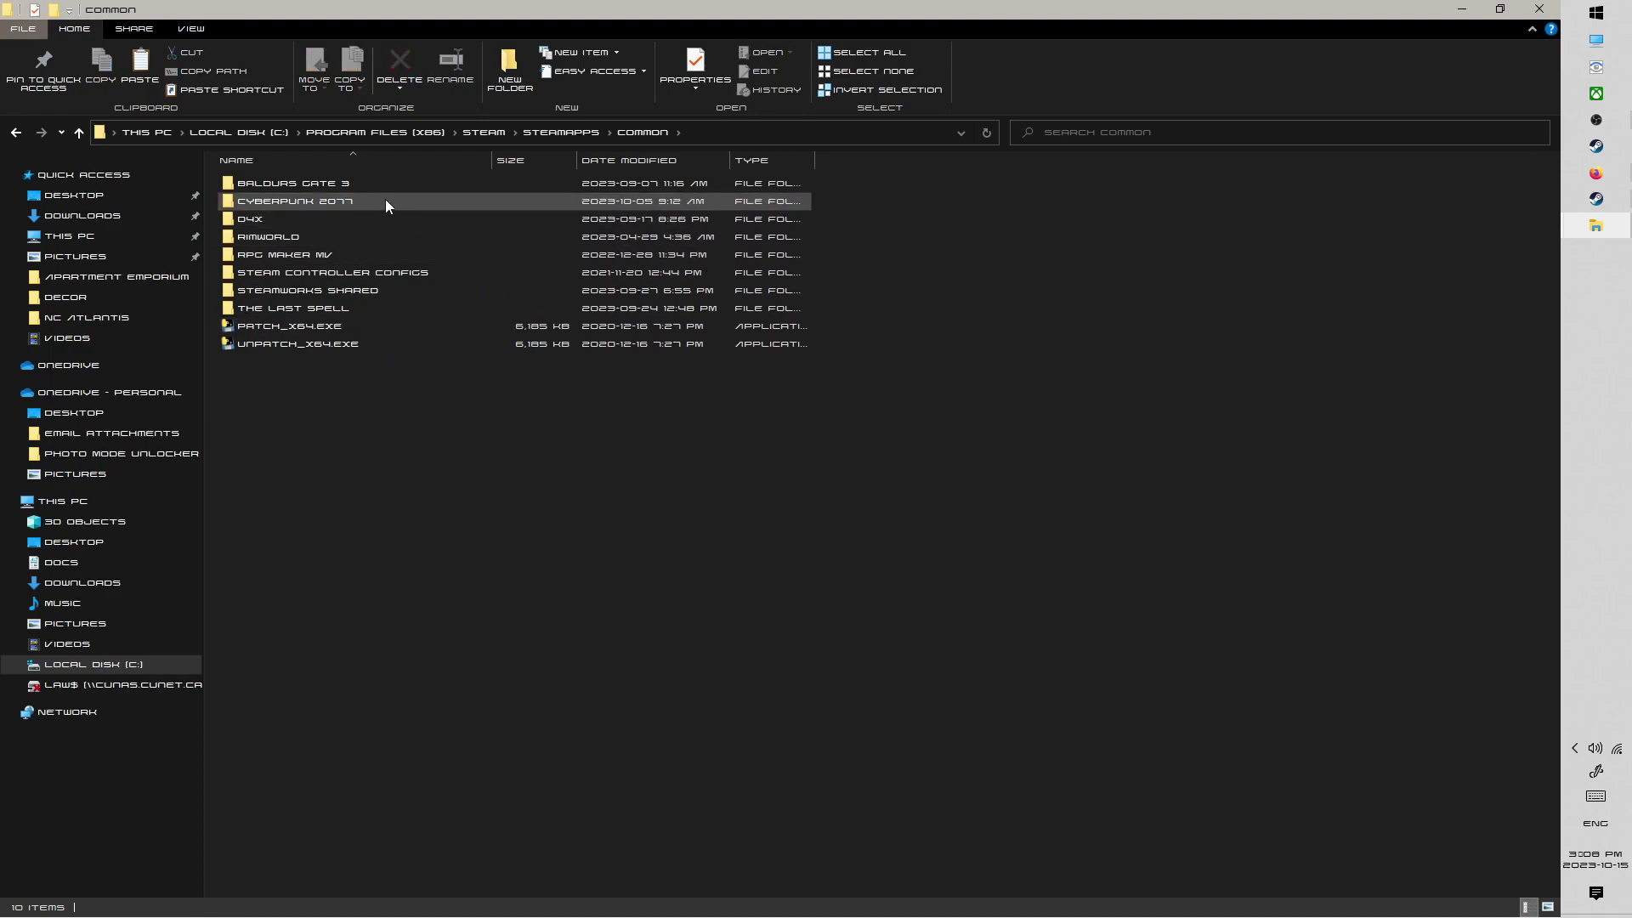
mouse_move(388, 198)
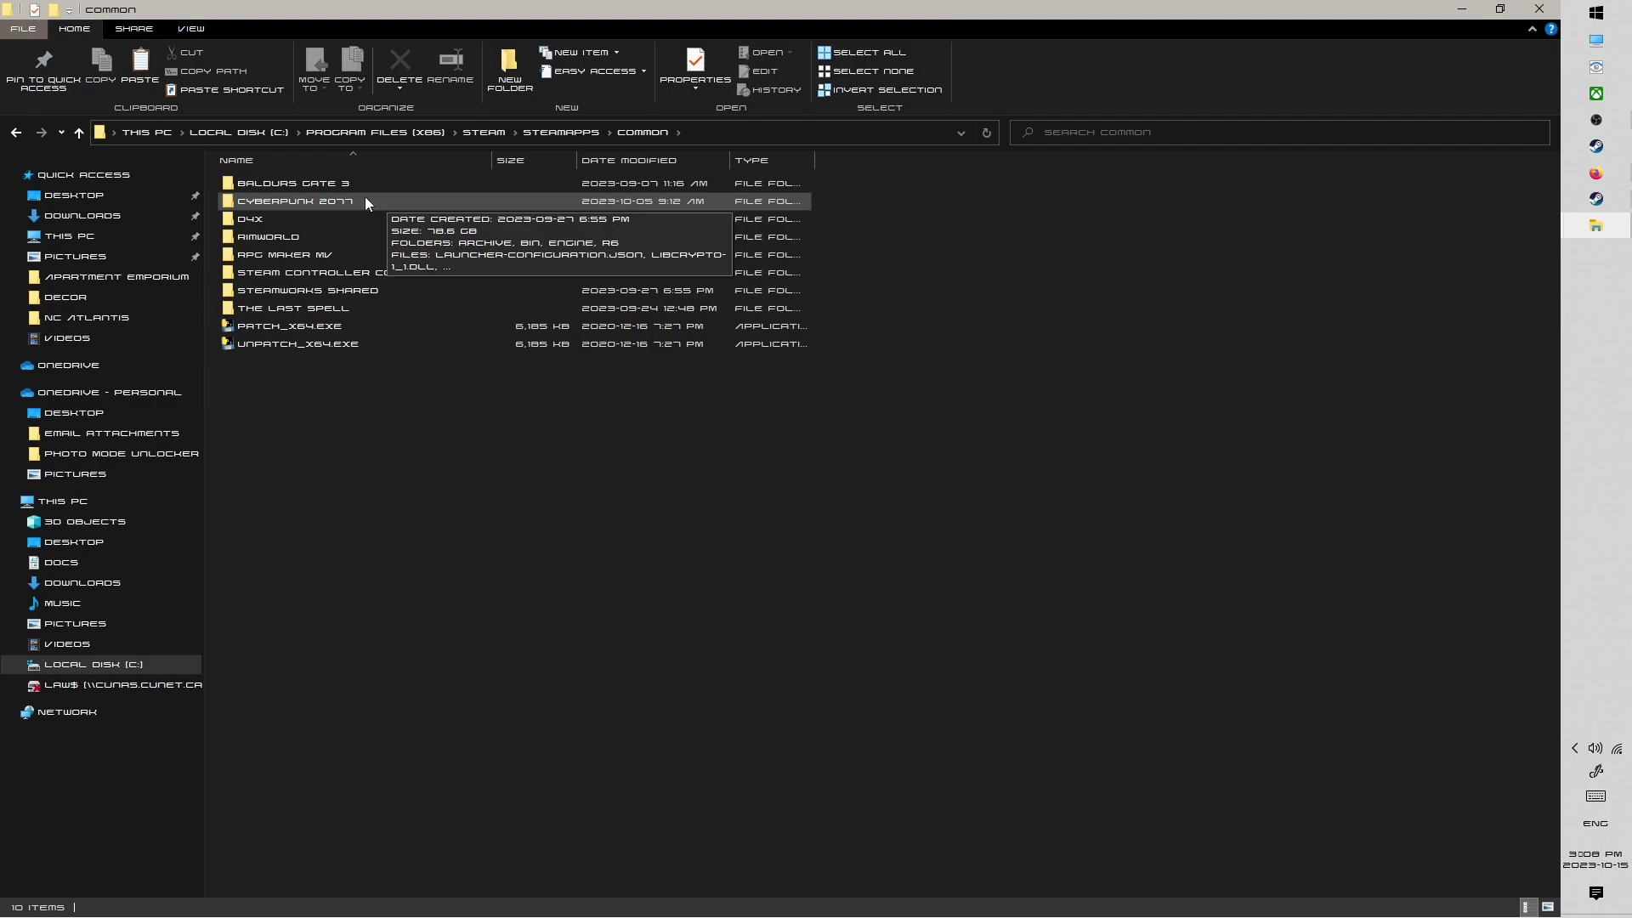
left_click(349, 200)
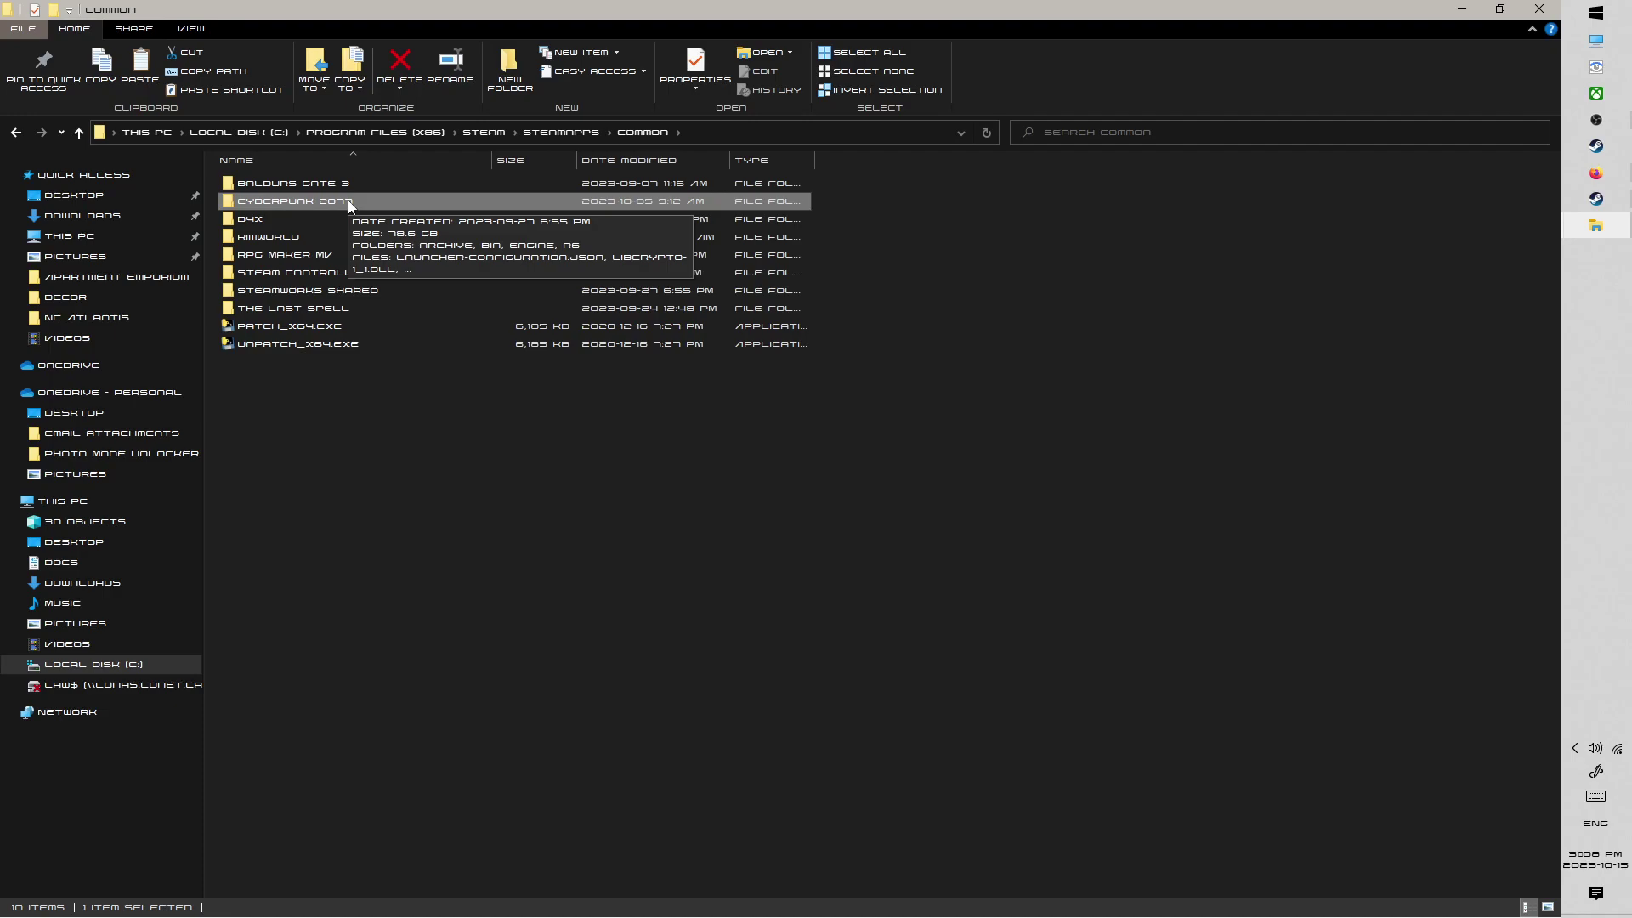
mouse_move(355, 199)
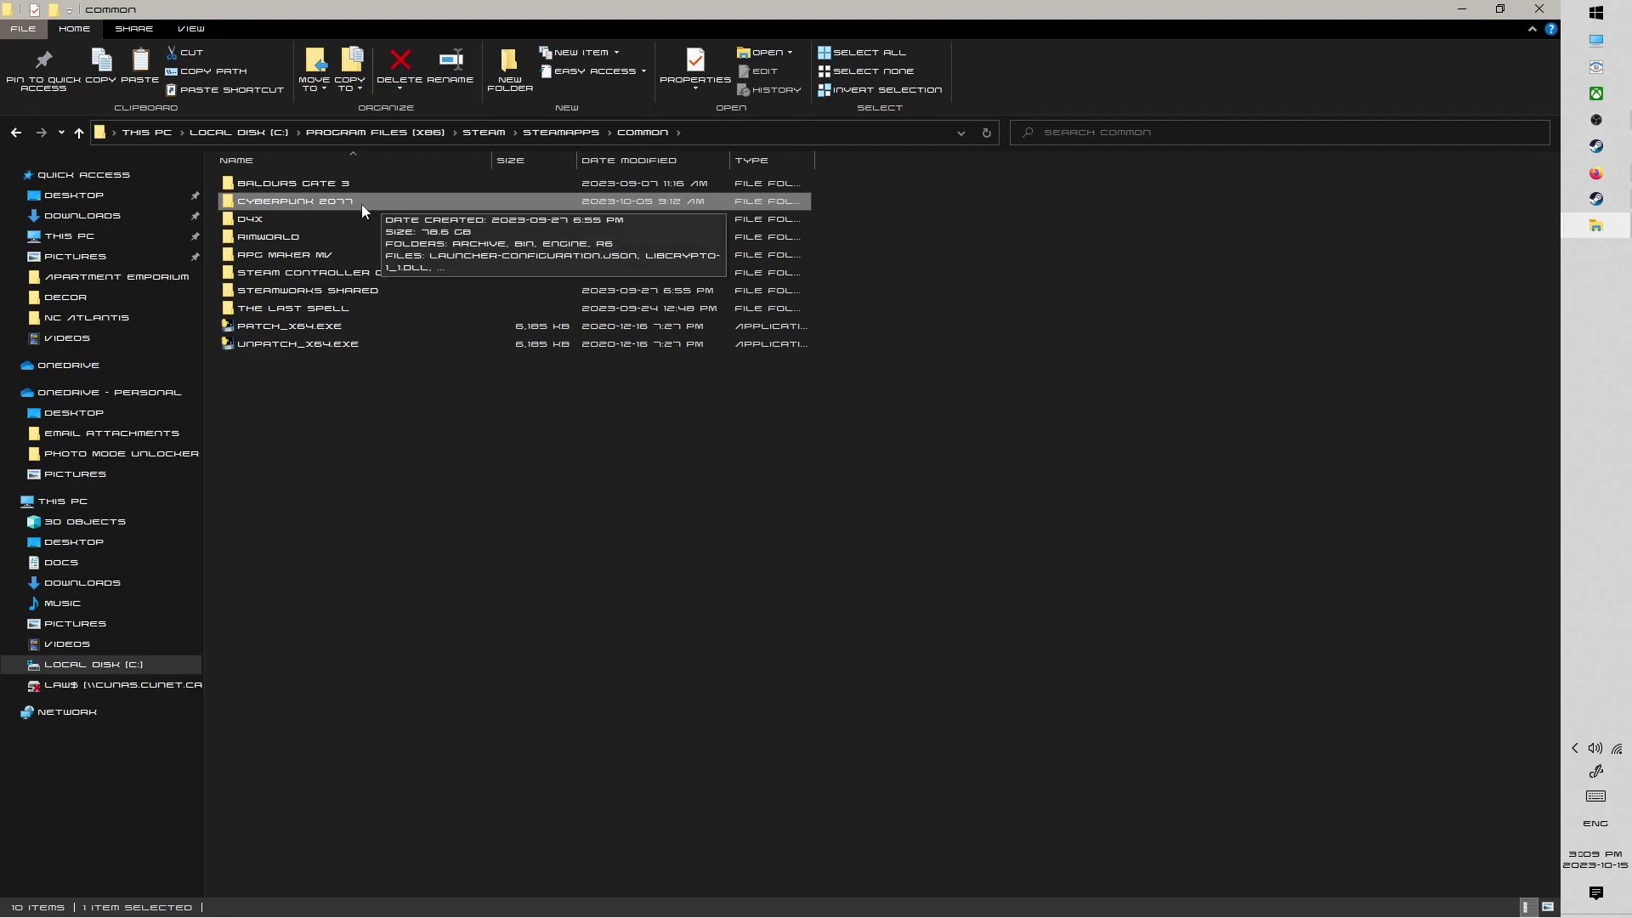
Open the Cyberpunk 2077 folder with its archive, bin, engine and r6 folders.
double_click(360, 204)
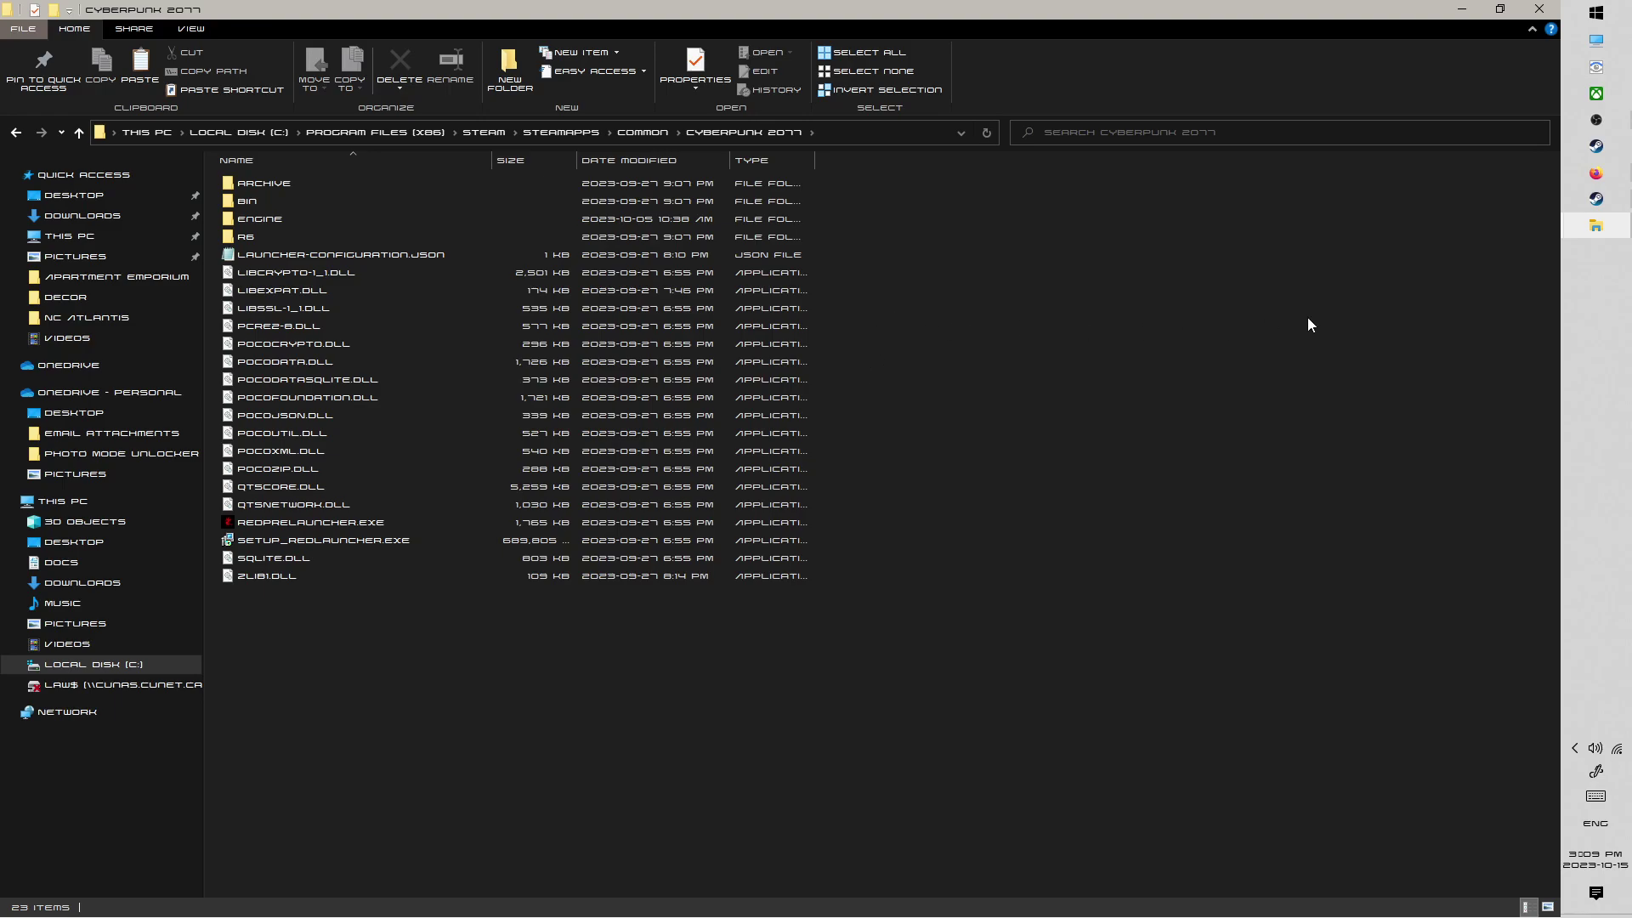
mouse_move(1590, 231)
mouse_move(1501, 226)
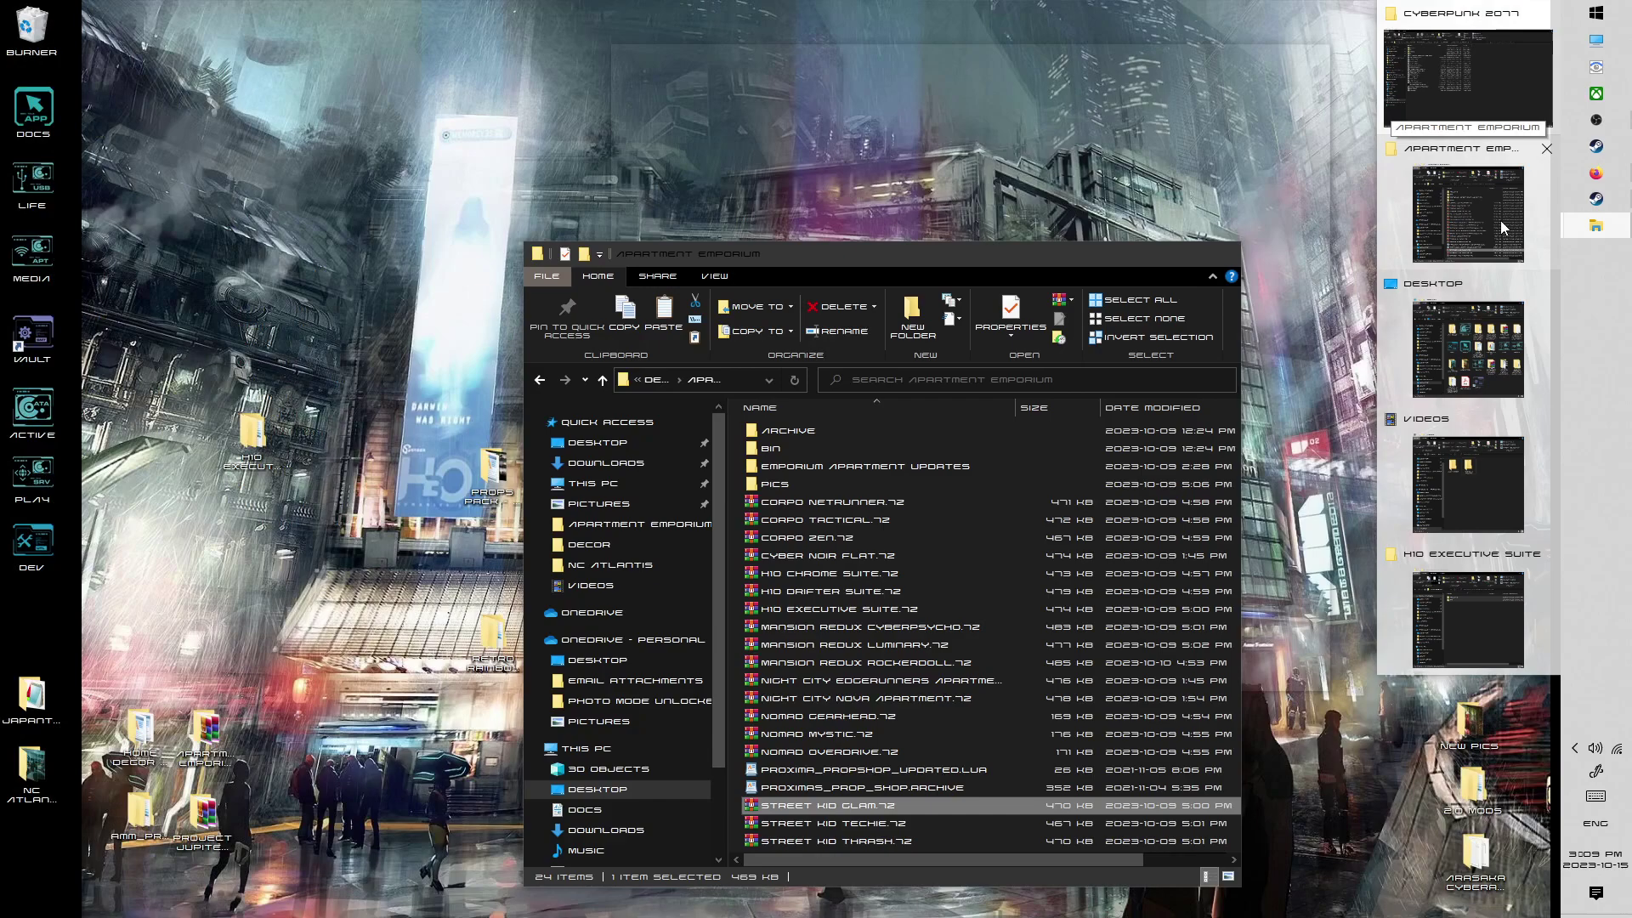
In Apartment Emporium, compare PROXIMA_PROPSHOP_UPDATED.LUA (26 KB) with PROXIMAS_PROP_SHOP.ARCHIVE (352 KB).
left_click(1501, 226)
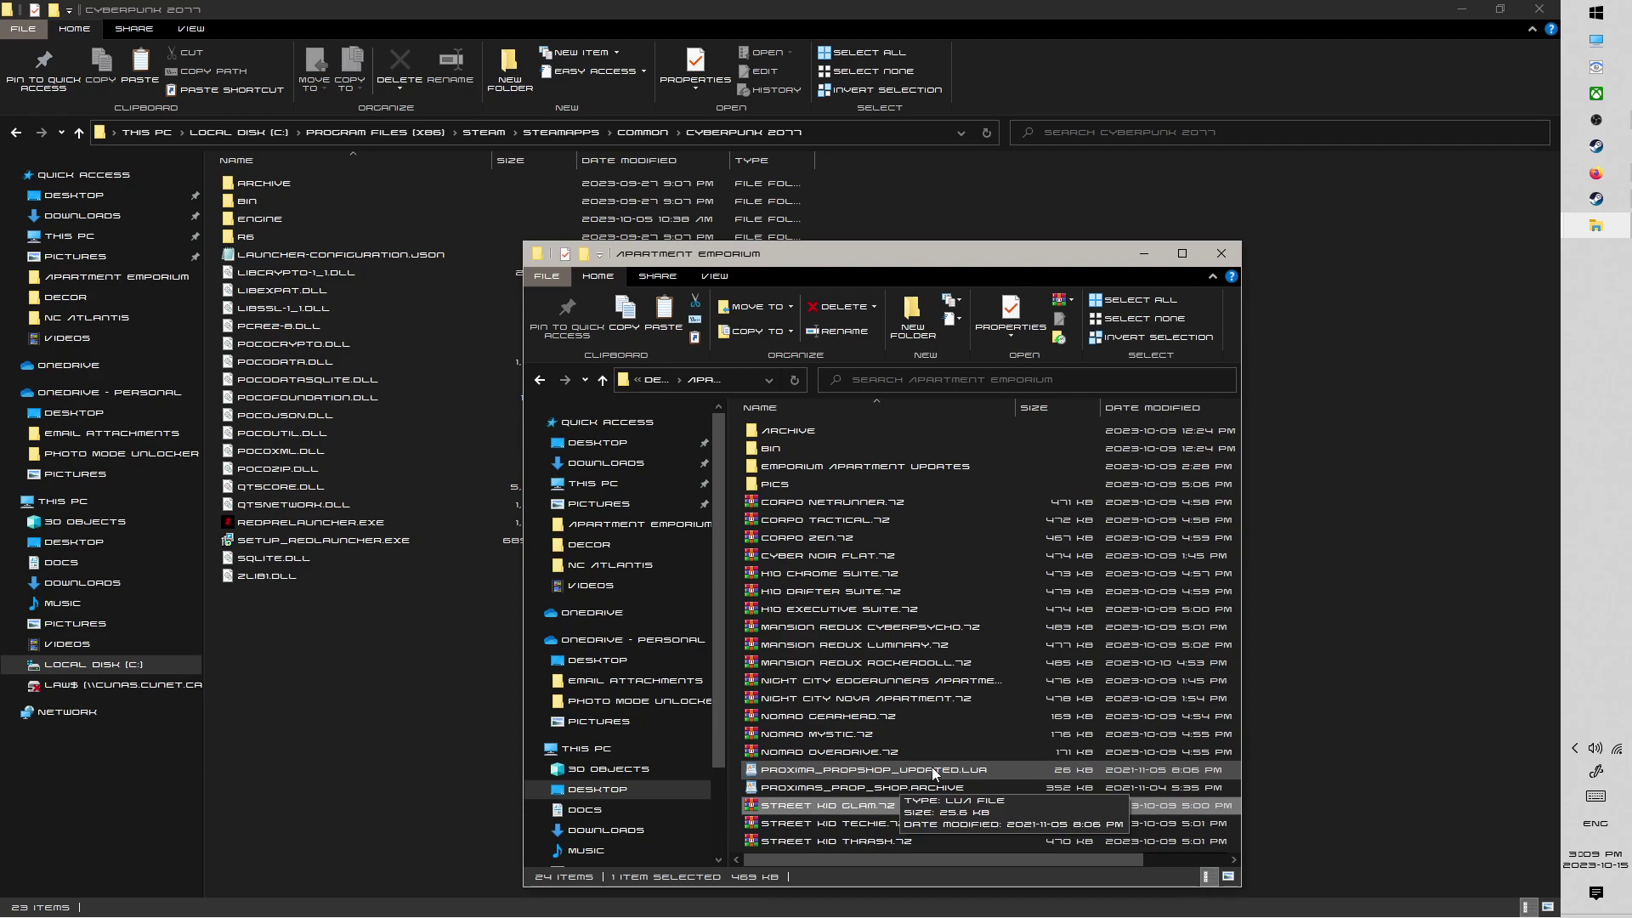
left_click(906, 787)
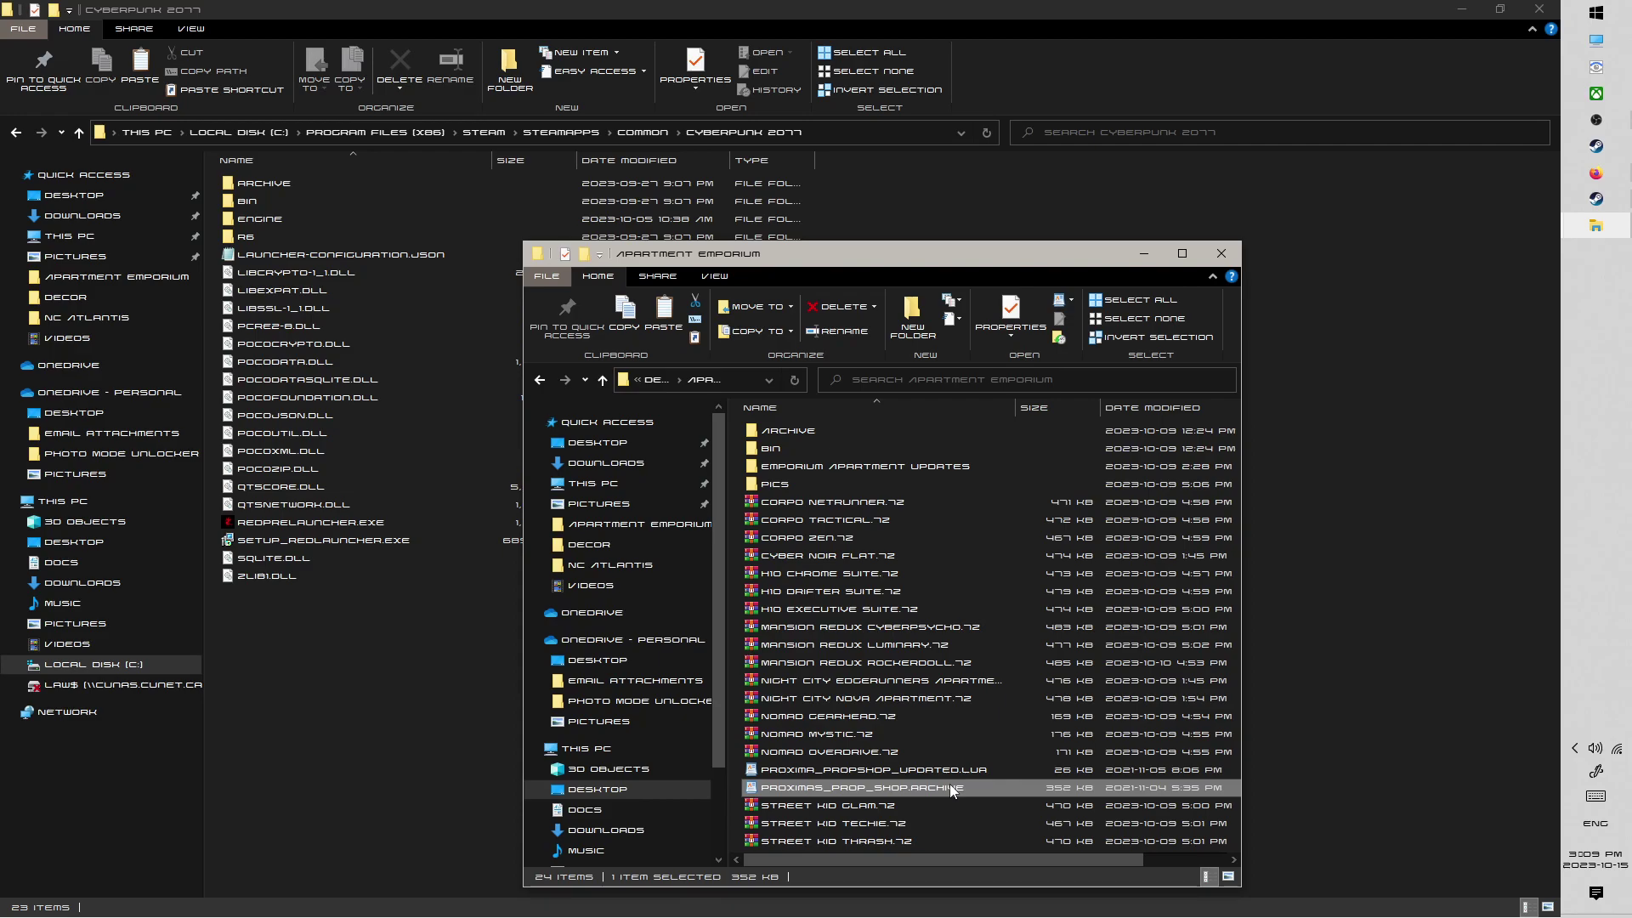
left_click(947, 773)
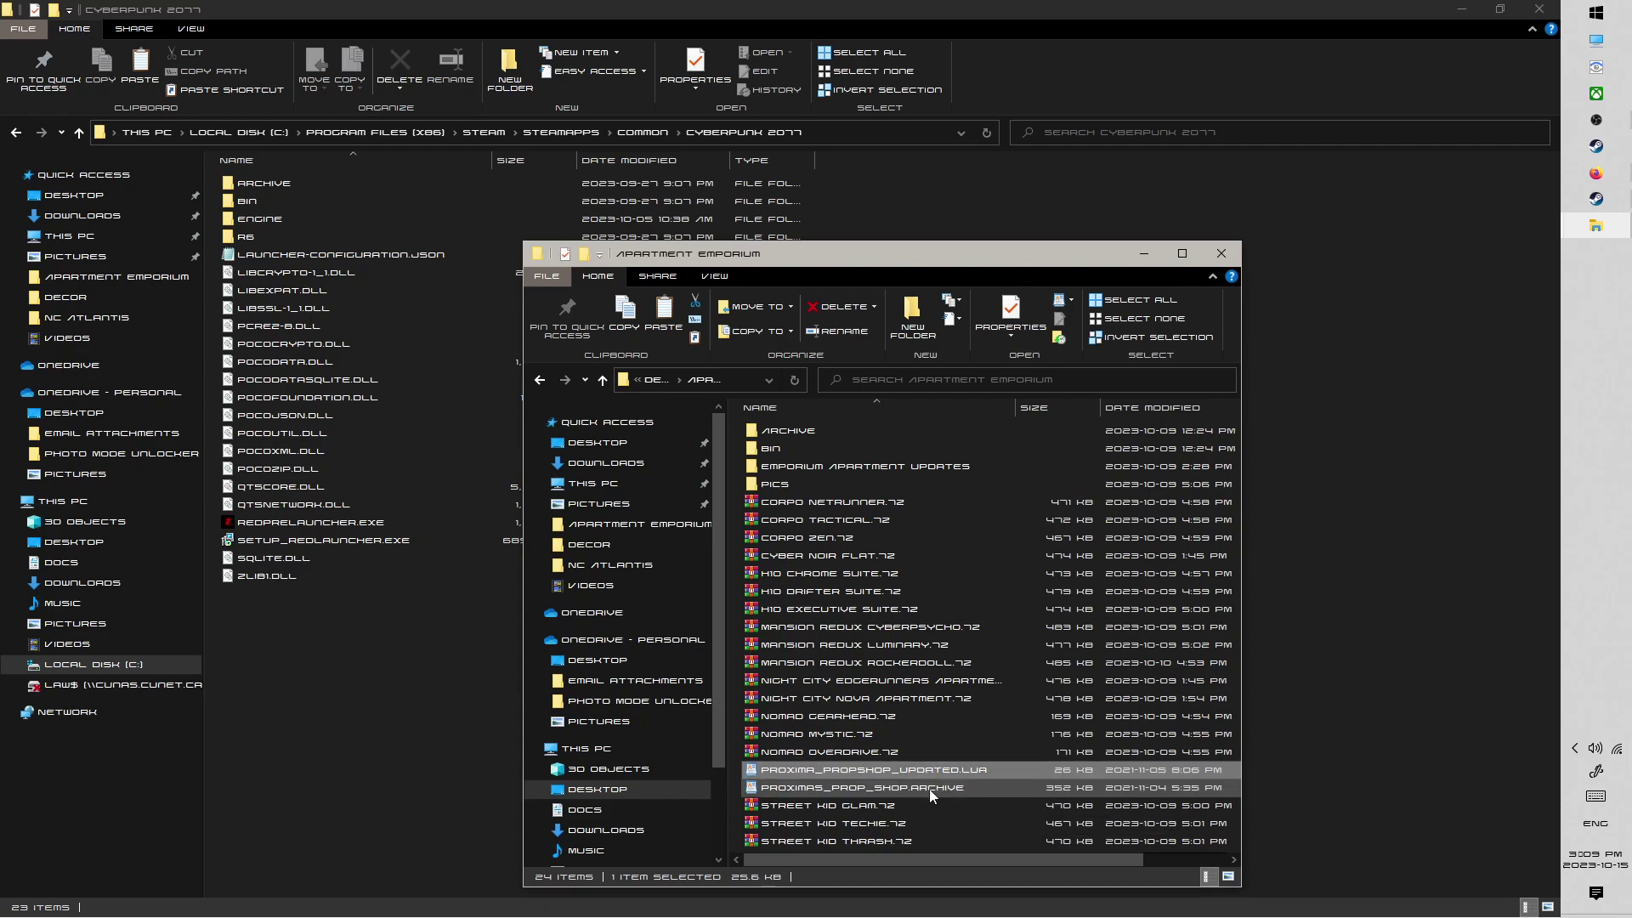
left_click(929, 789)
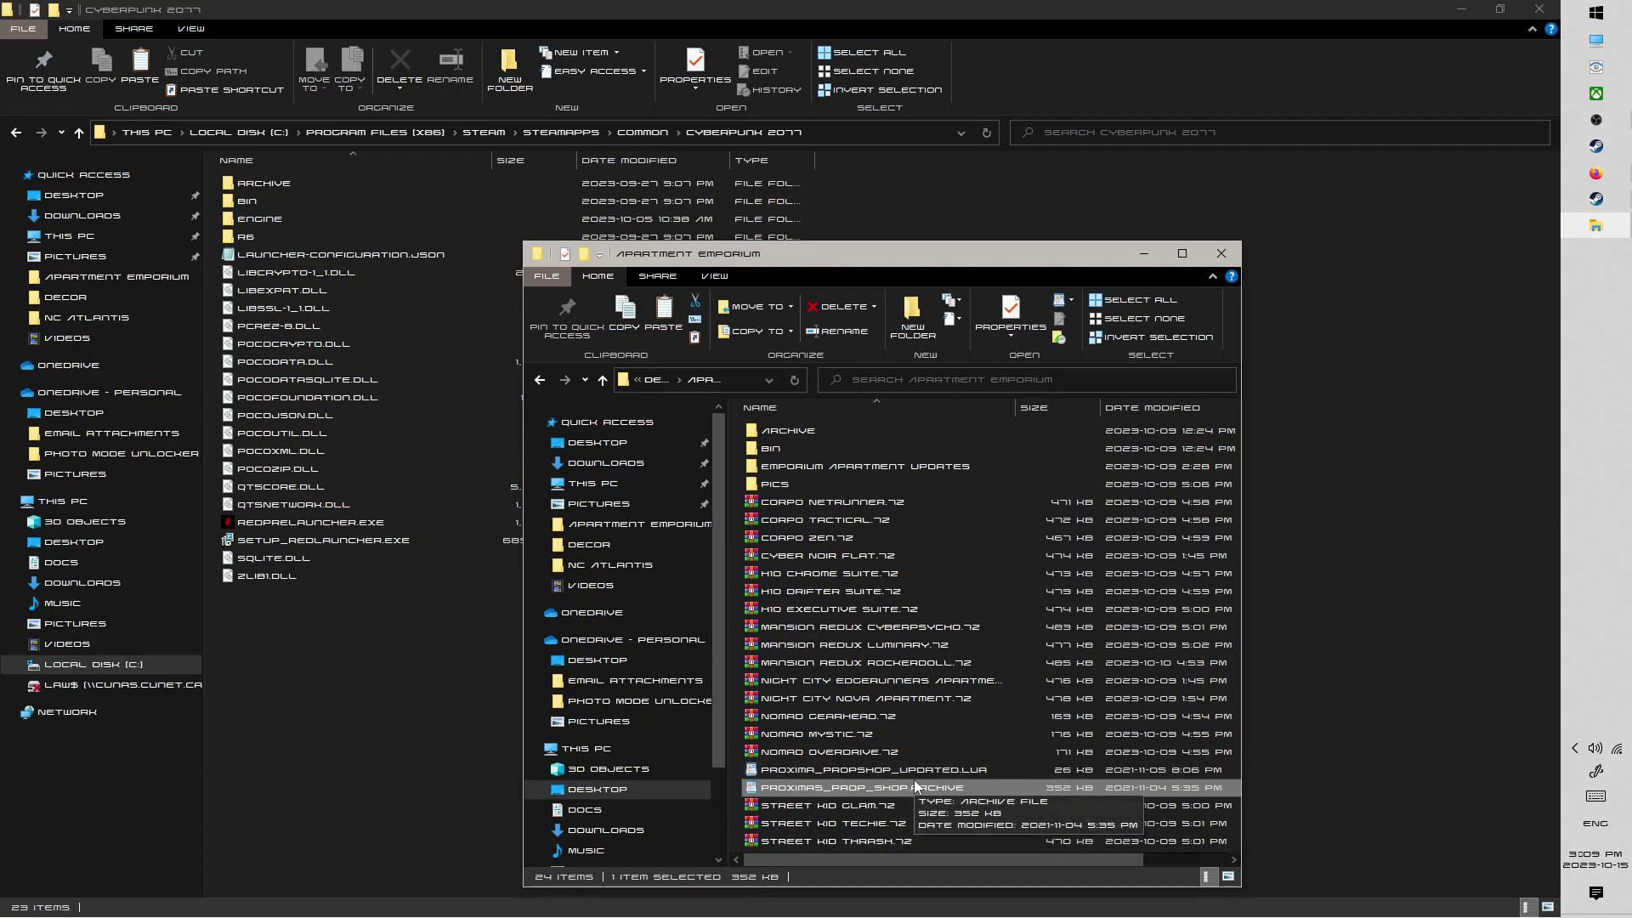
left_click(920, 771)
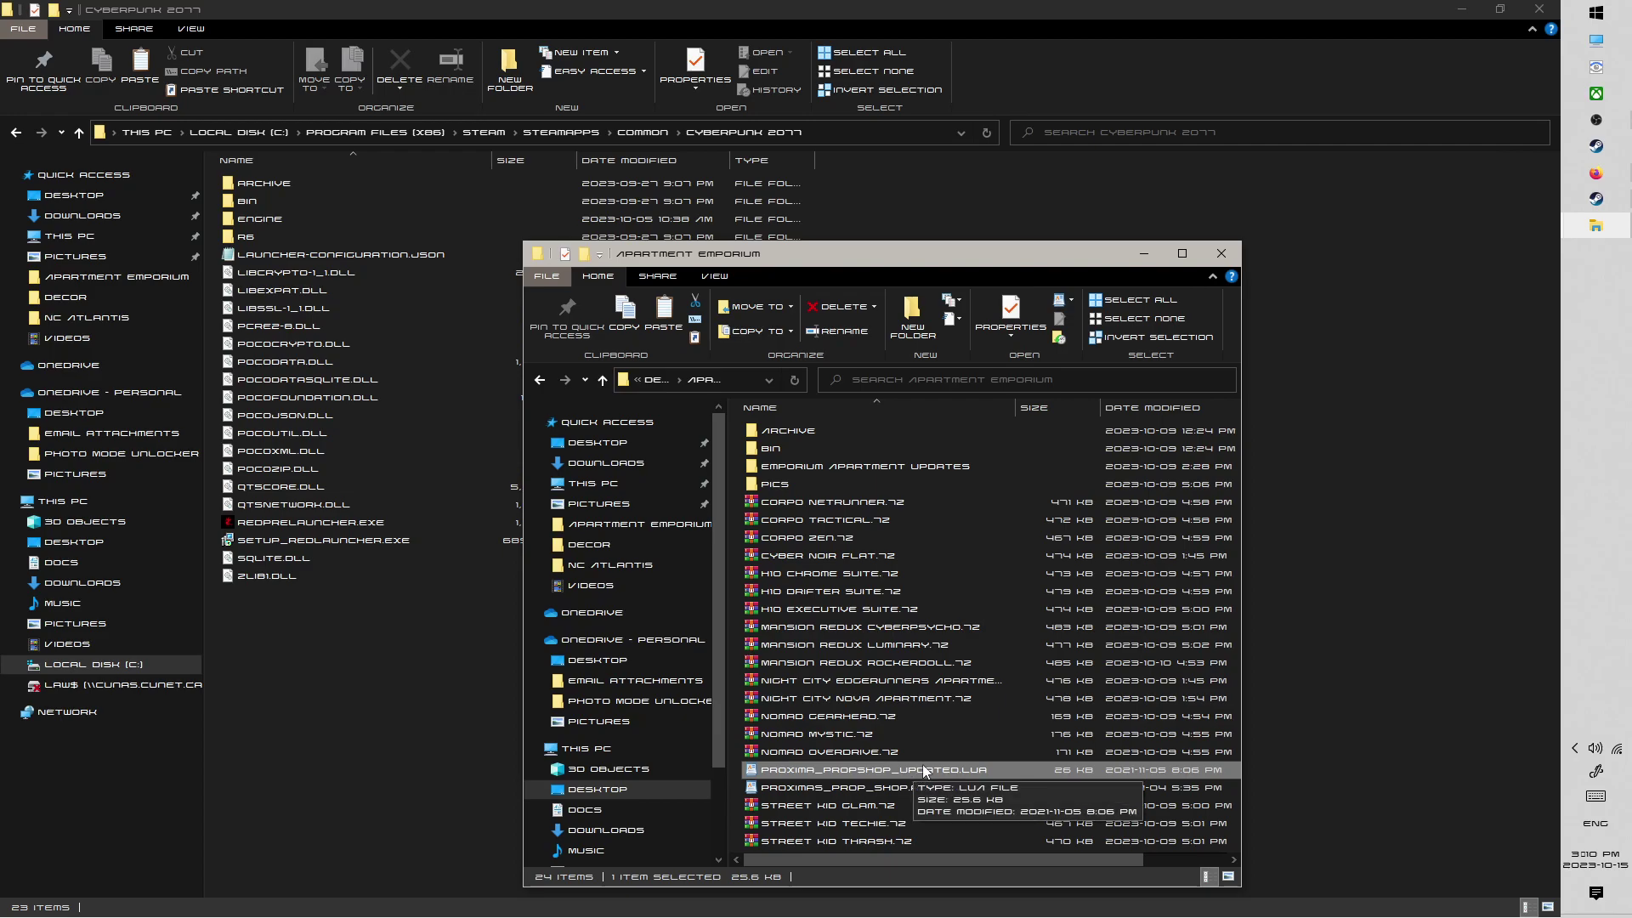
key("Down")
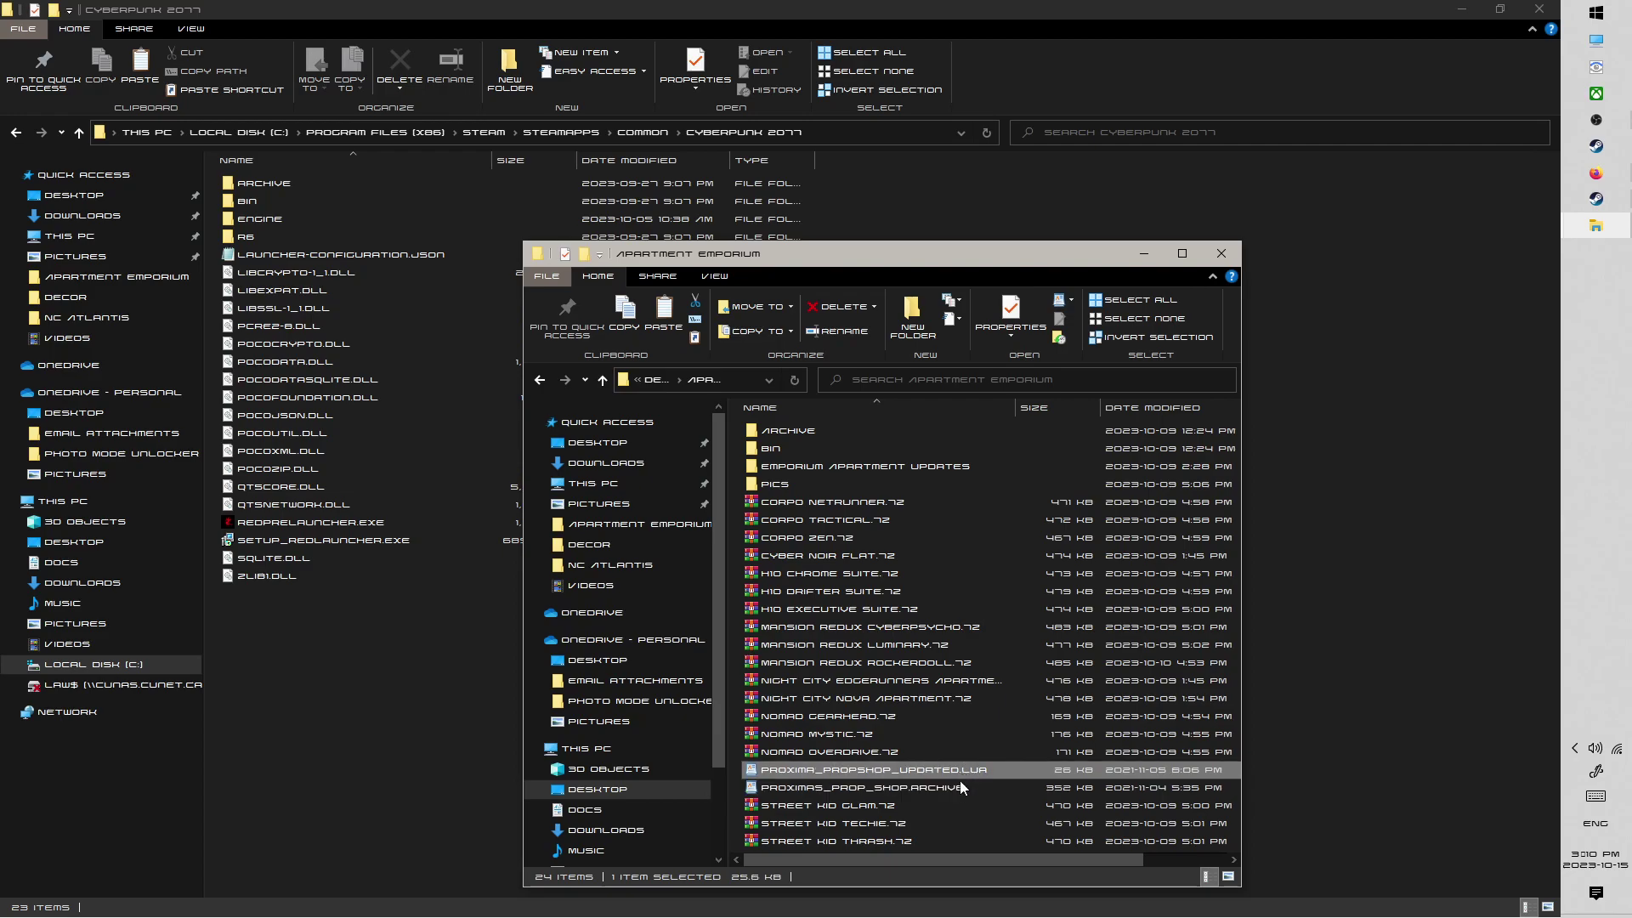
left_click(959, 770)
left_click(957, 780)
left_click(967, 771)
key("Down")
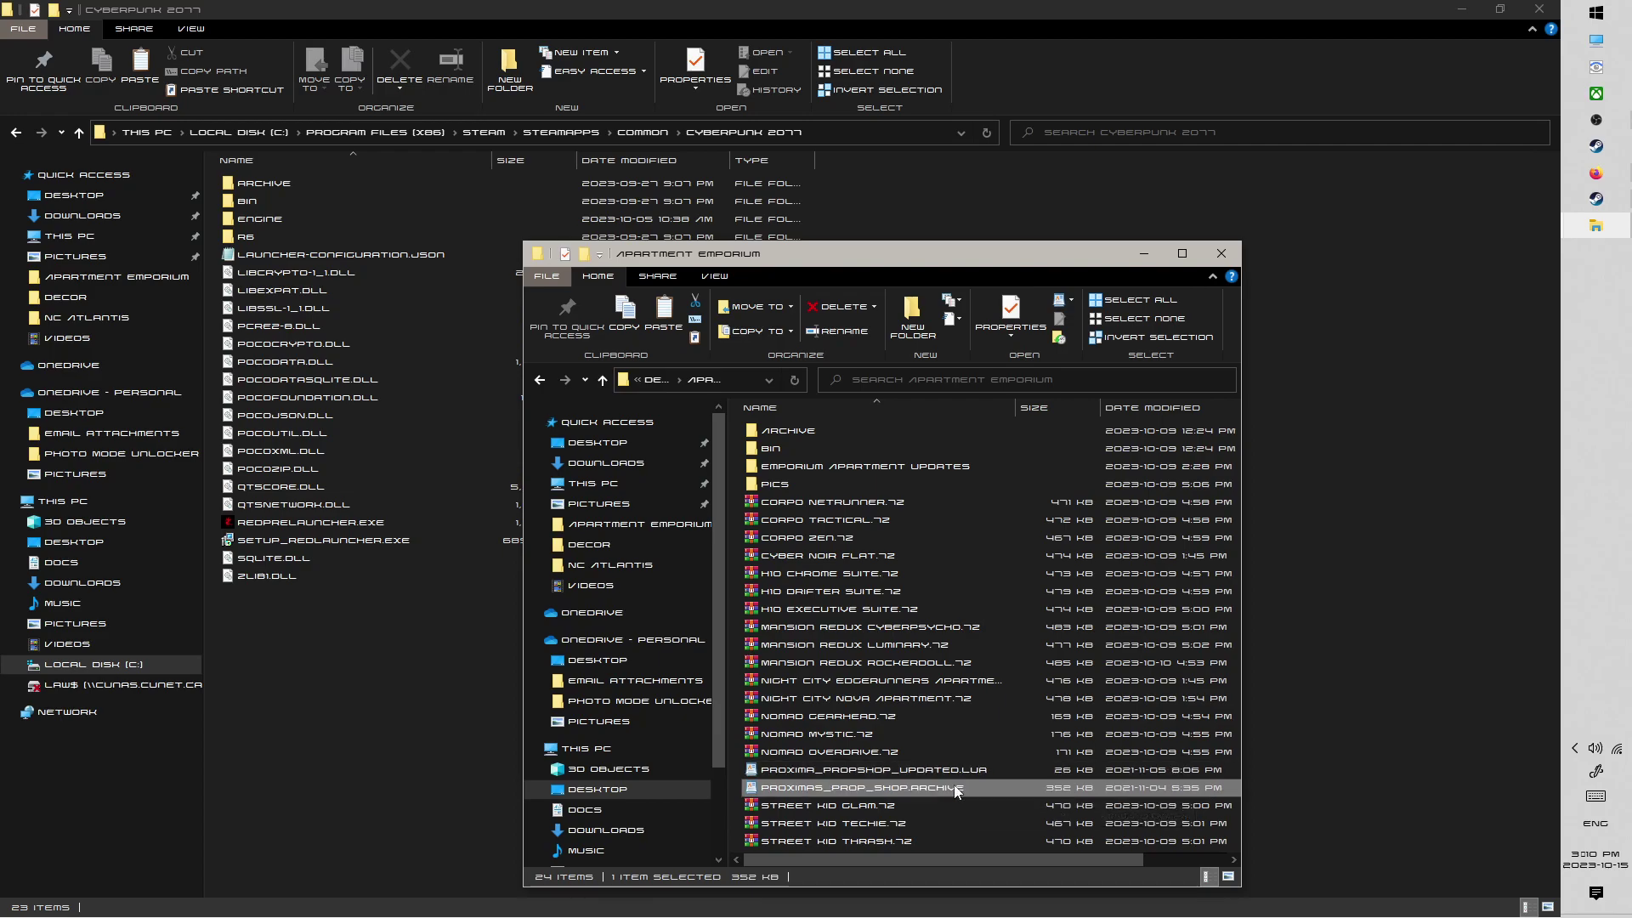
left_click(961, 773)
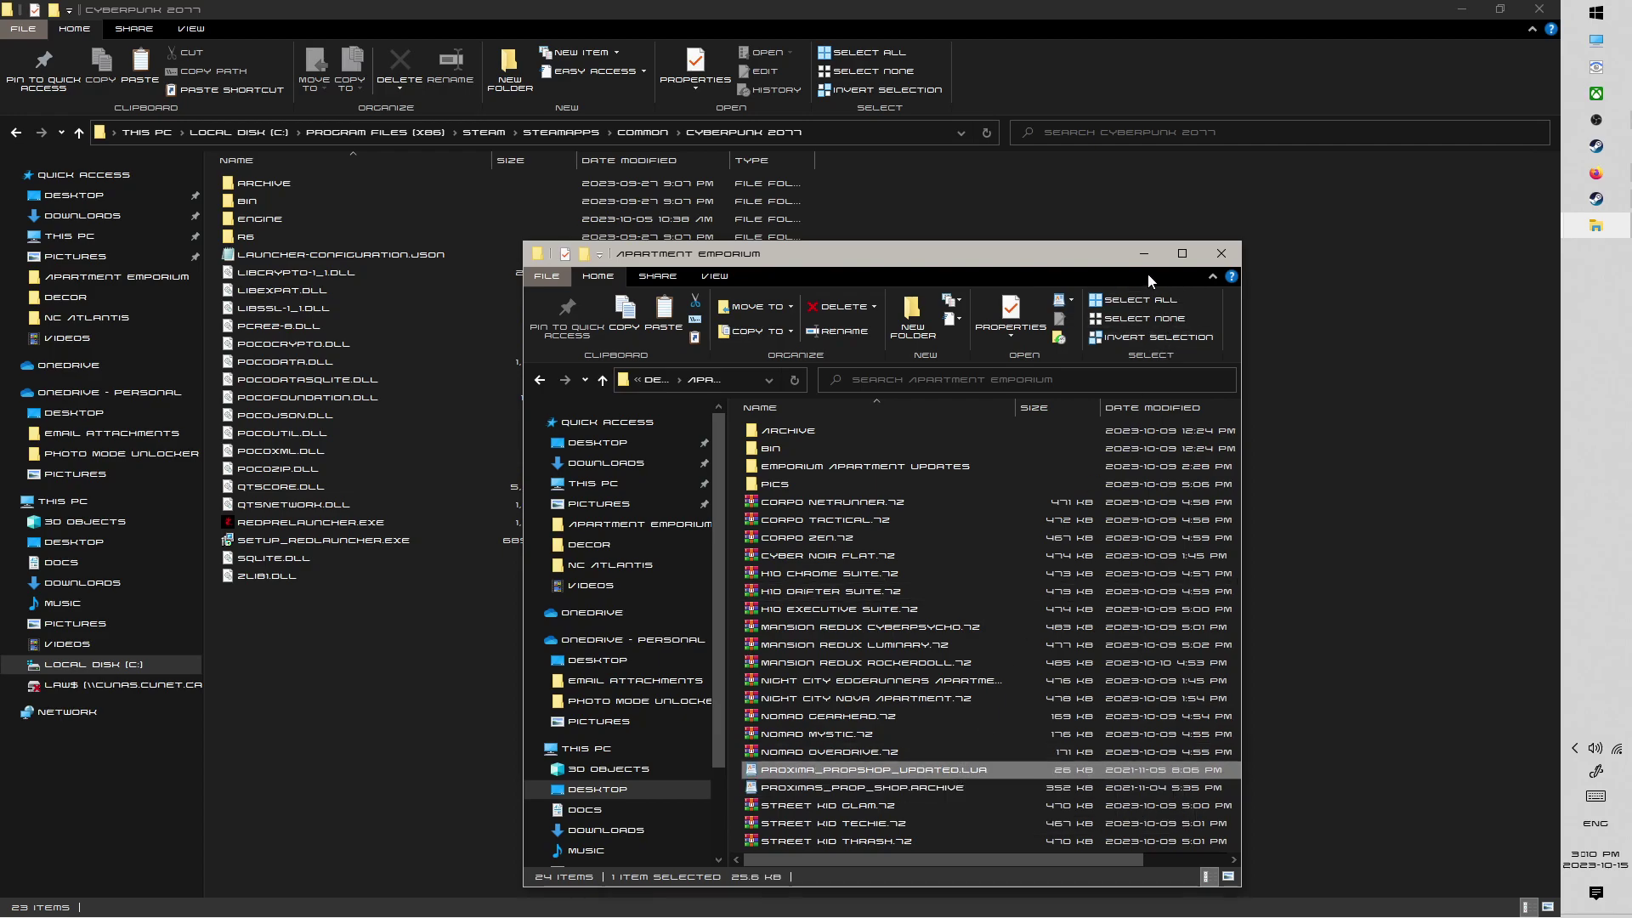